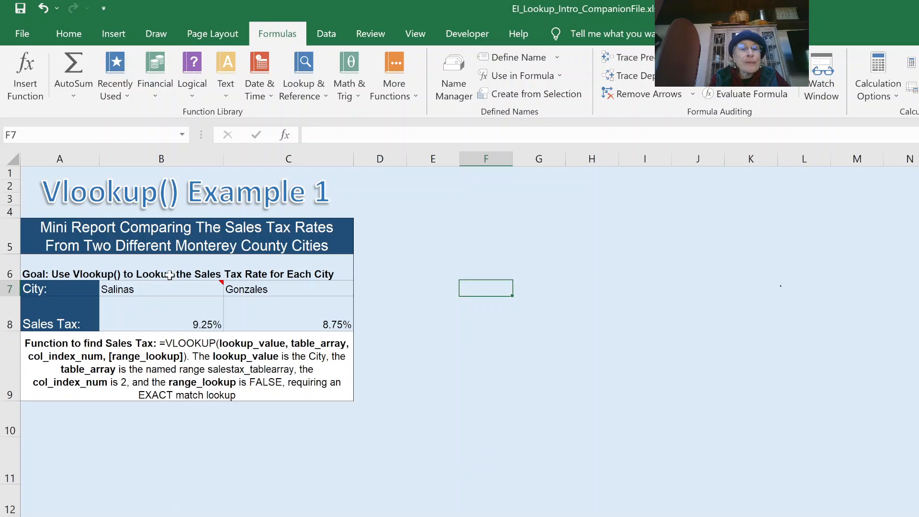
Check the first city cell in the Vlookup example, and examine the city names and Salinas rate in the sales tax table.
click(157, 288)
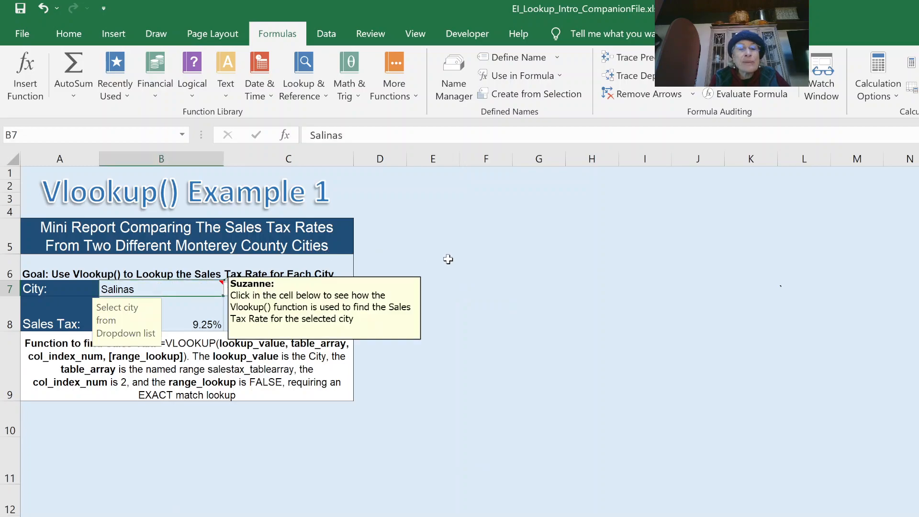
click(461, 272)
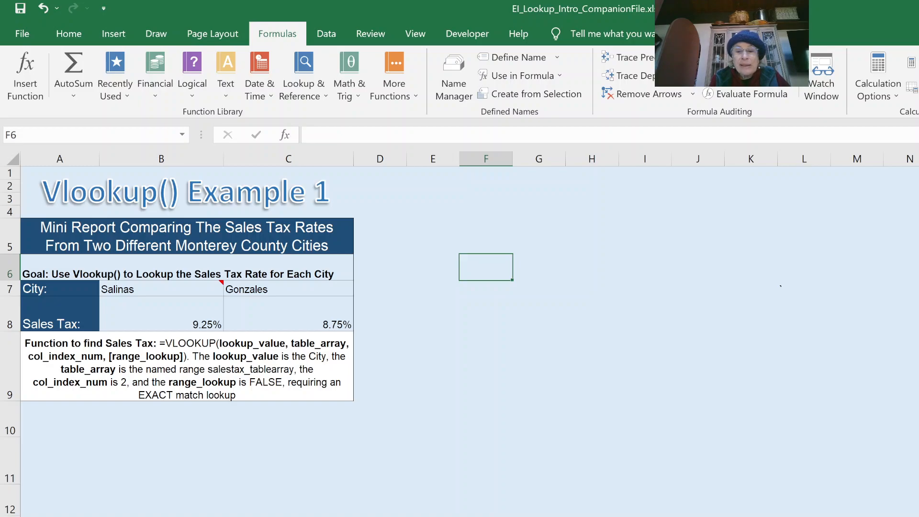
key(ctrl+Page_Up)
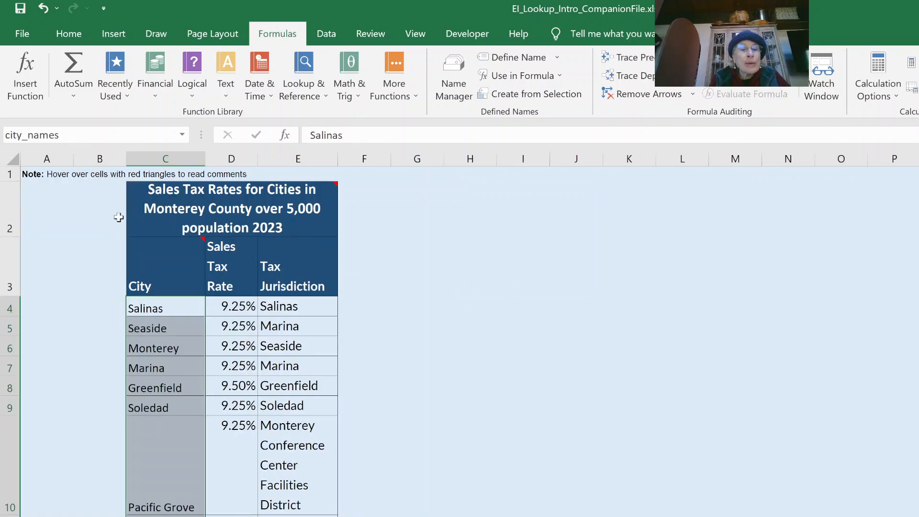
mouse_move(146, 286)
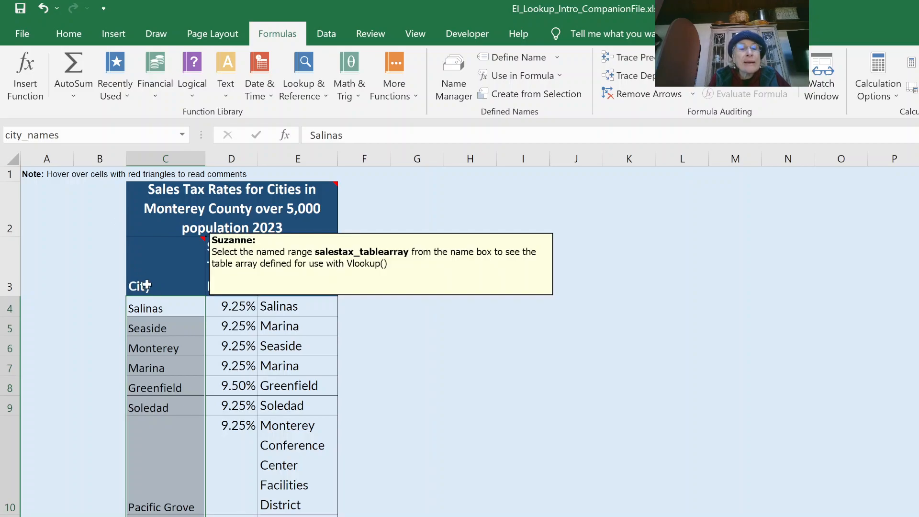
drag(156, 306, 150, 516)
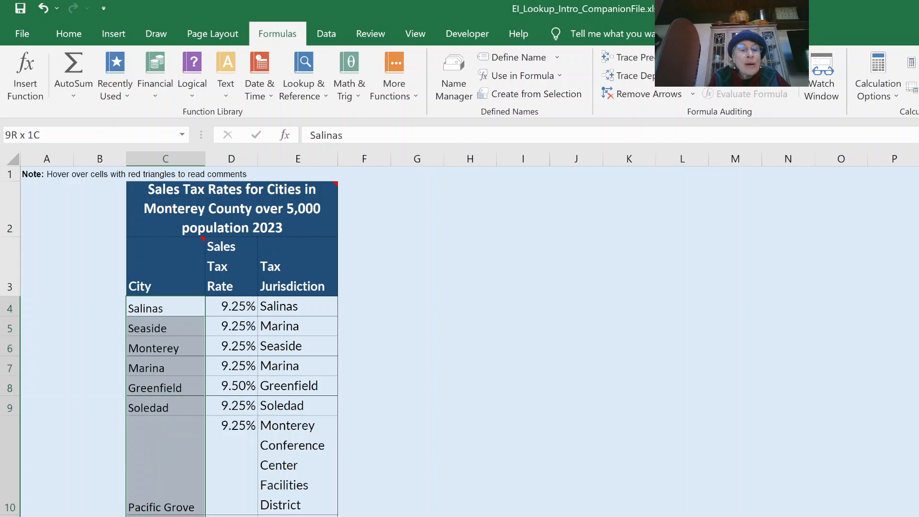
drag(146, 512, 146, 357)
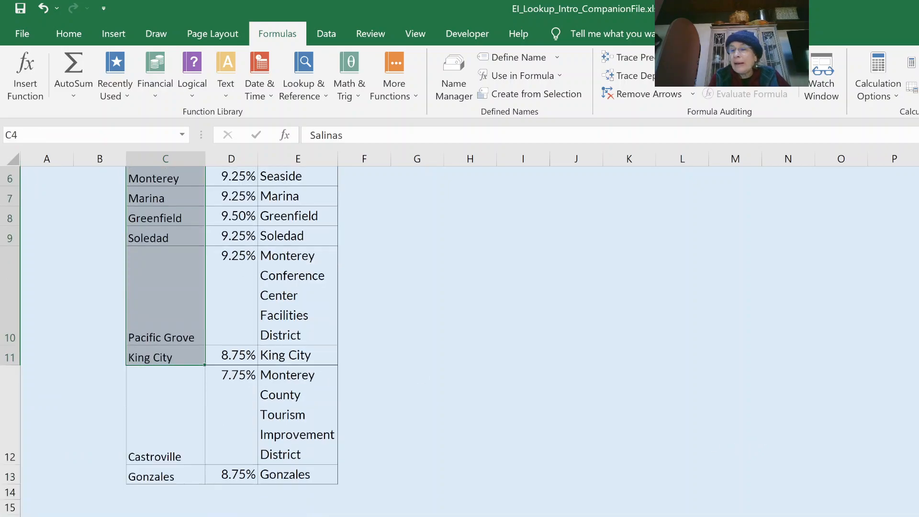
scroll(225, 335, up, 2)
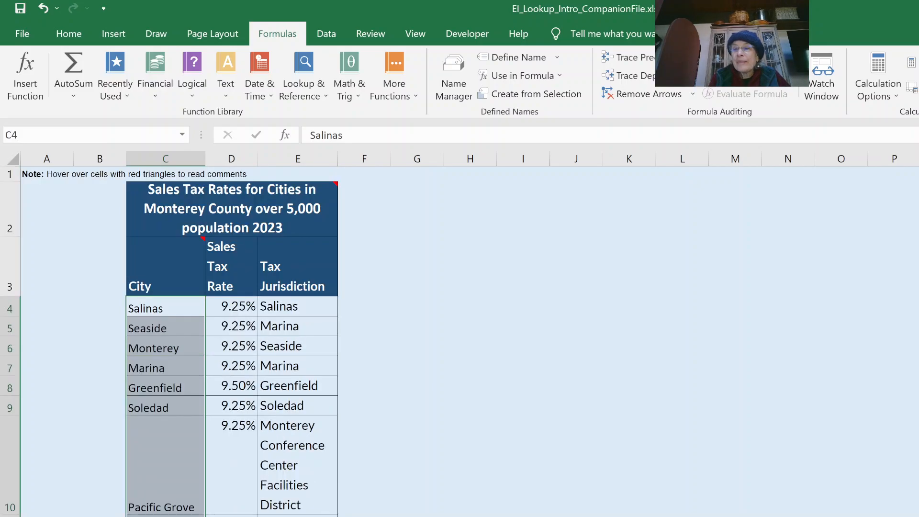
click(151, 307)
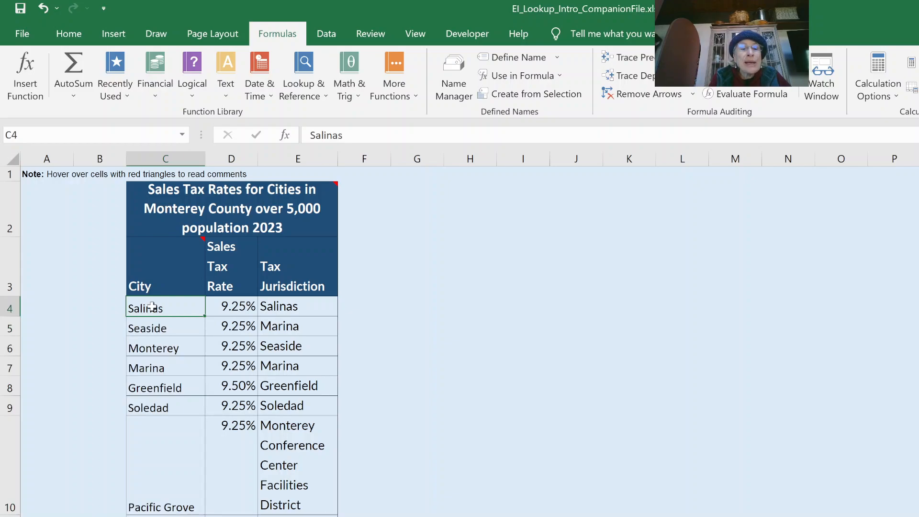
click(233, 312)
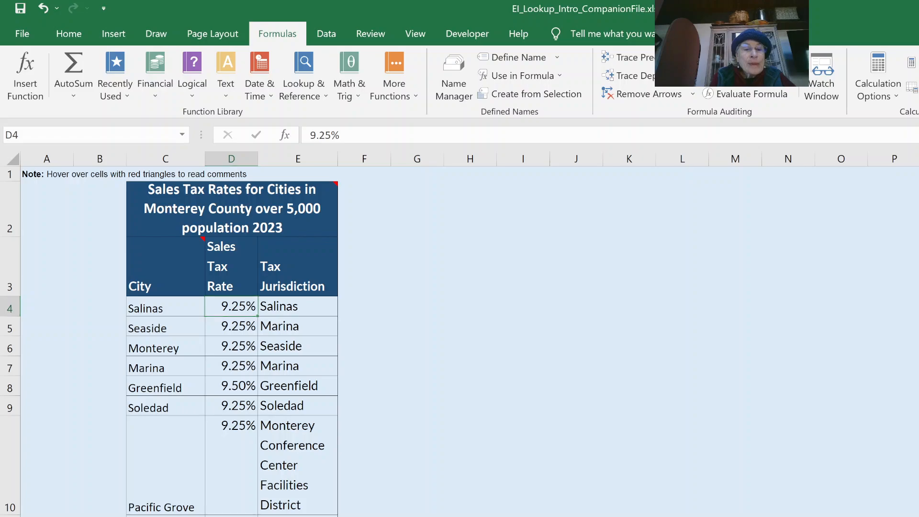
Inspect the VLOOKUP formula in B8 of the Vlookup example, including its lookup value and exact-match argument.
key(ctrl+Page_Up)
click(179, 295)
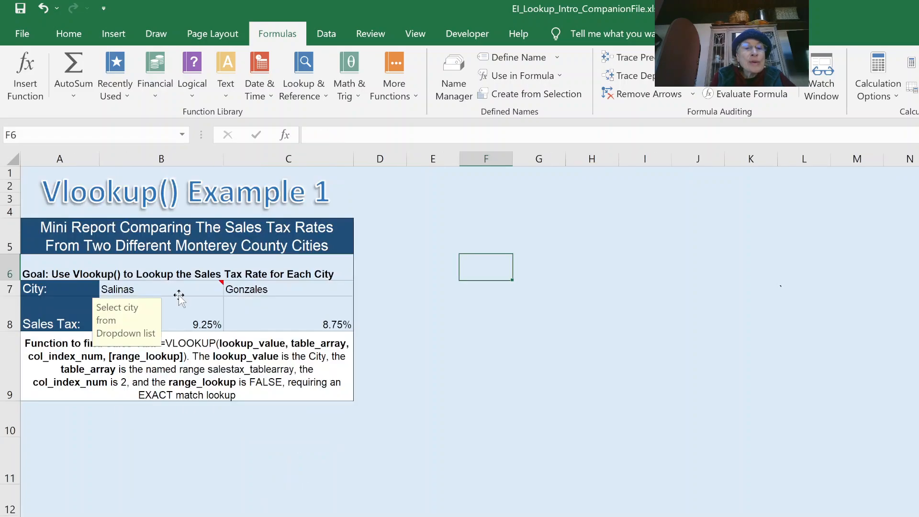
click(186, 316)
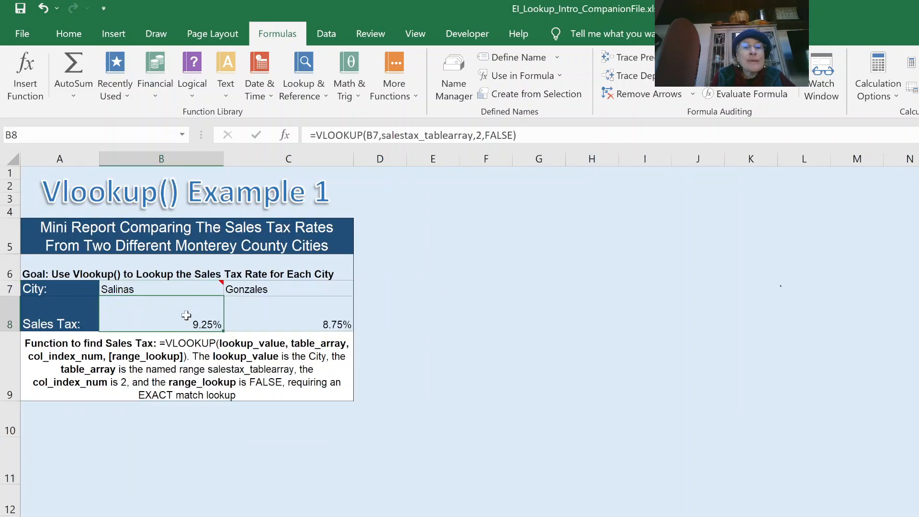
click(373, 132)
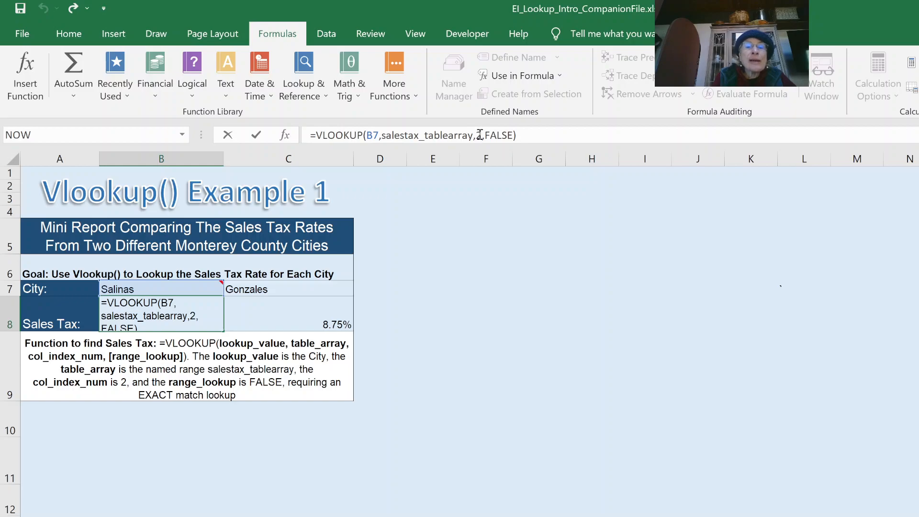
click(500, 139)
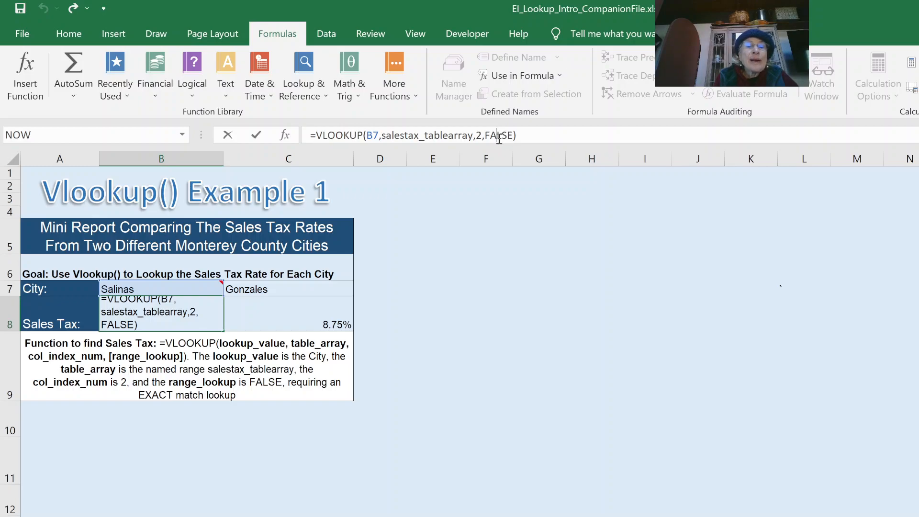
click(476, 292)
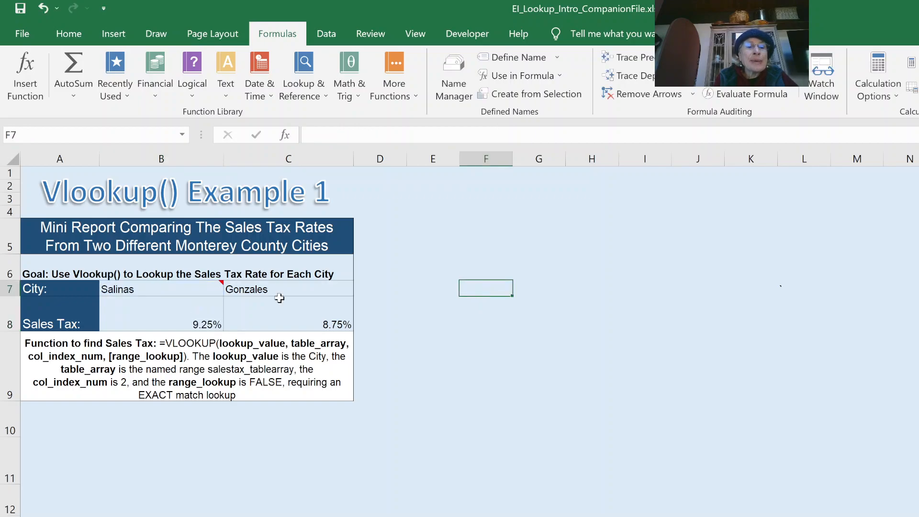
Set the first city in B7 of the Vlookup example to Greenfield.
click(199, 289)
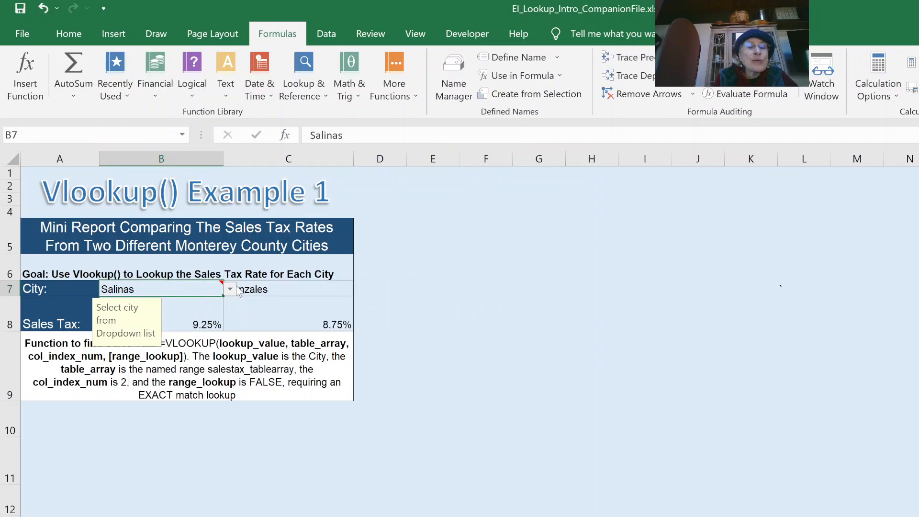
click(149, 352)
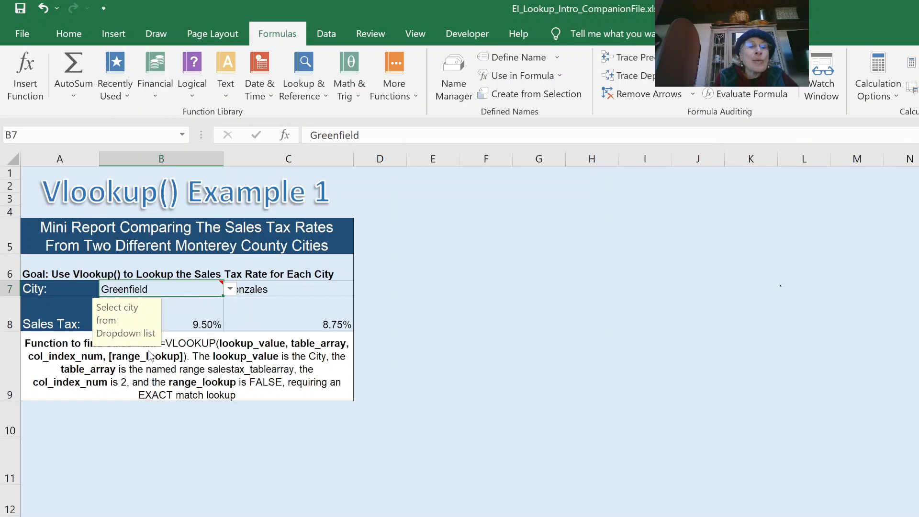
click(553, 315)
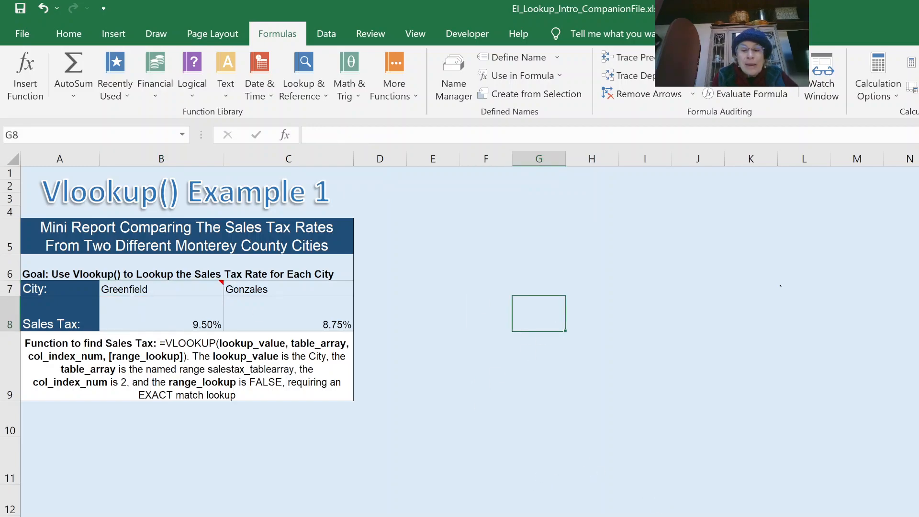
Go to the named range salestax_tablearray on the sales tax rates sheet to view the table array.
key(ctrl+Page_Up)
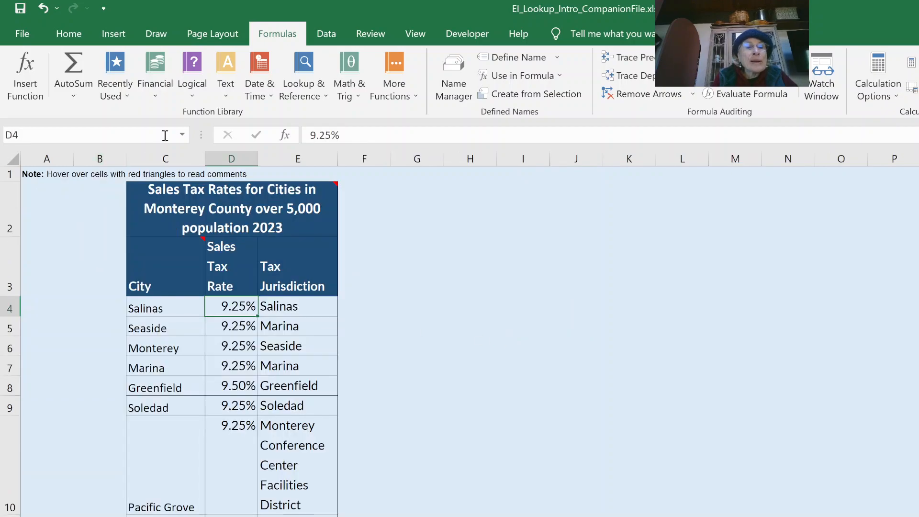
click(185, 136)
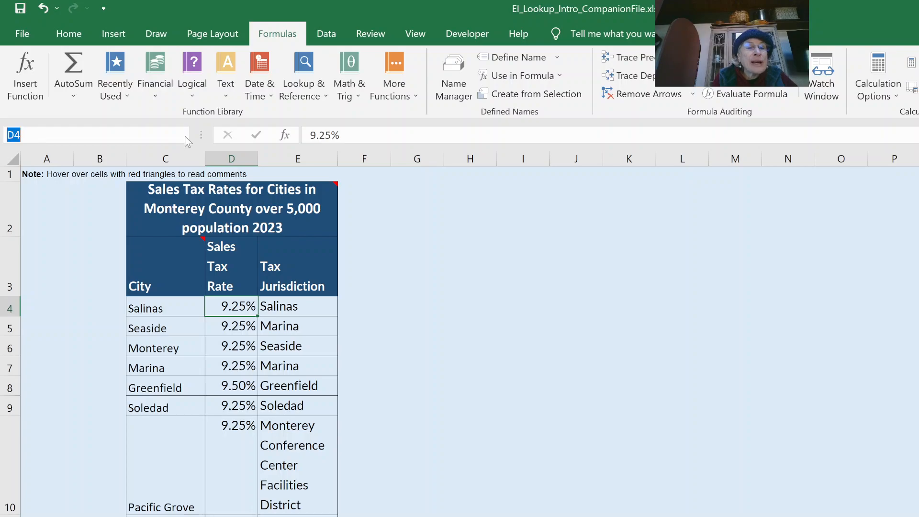
click(78, 308)
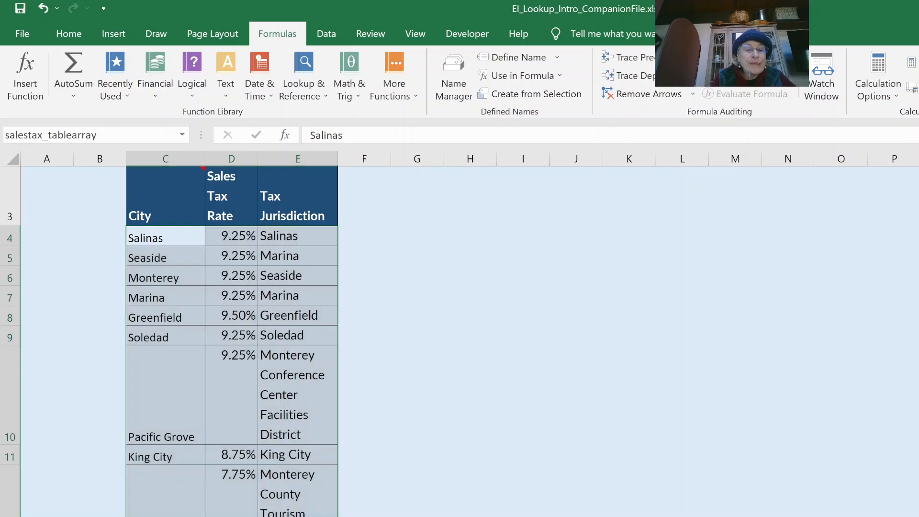
Set the first city in B7 of the Vlookup example report to Pacific Grove.
key(ctrl+Page_Up)
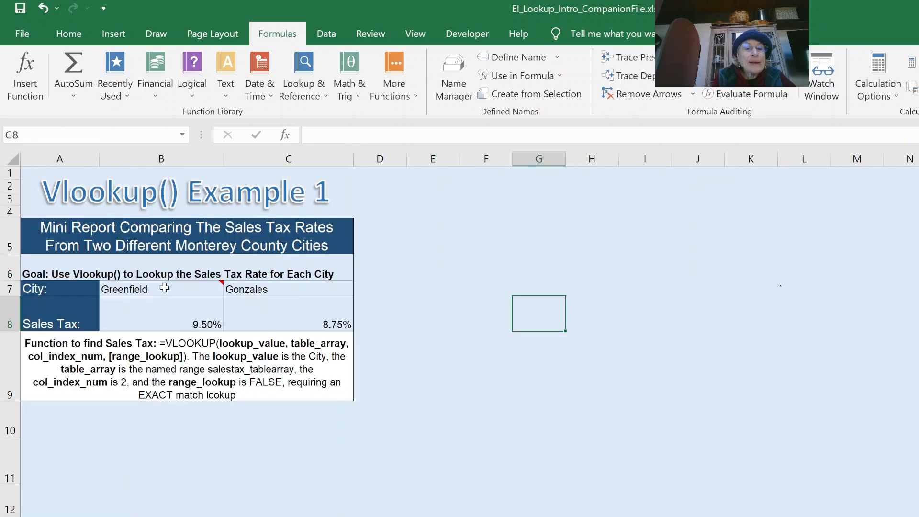
click(188, 290)
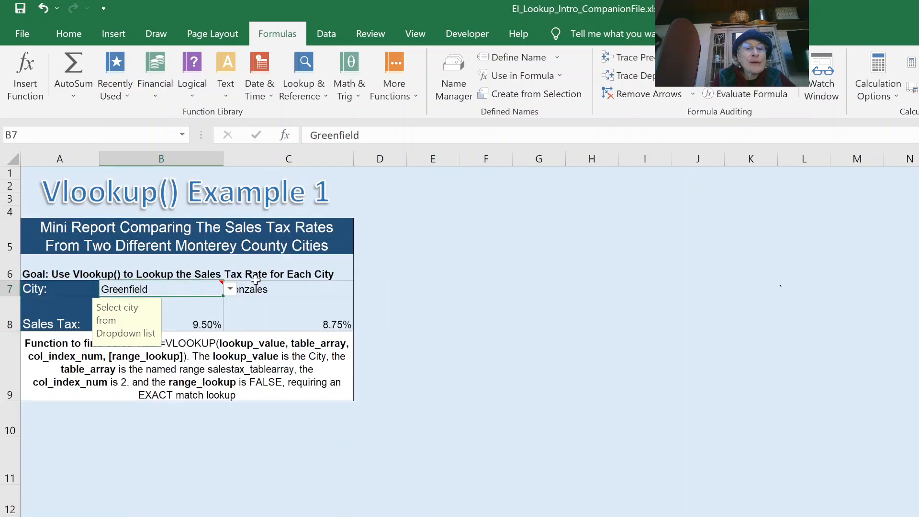
click(227, 293)
click(138, 354)
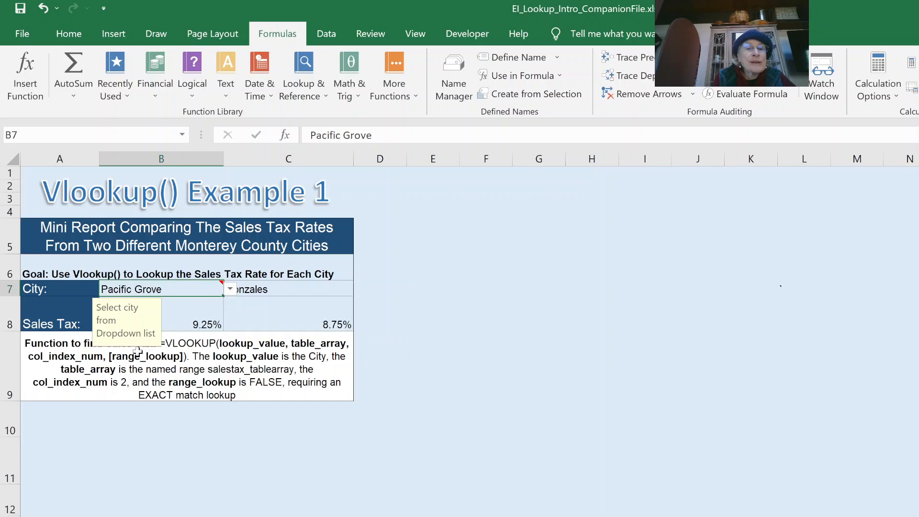
click(476, 360)
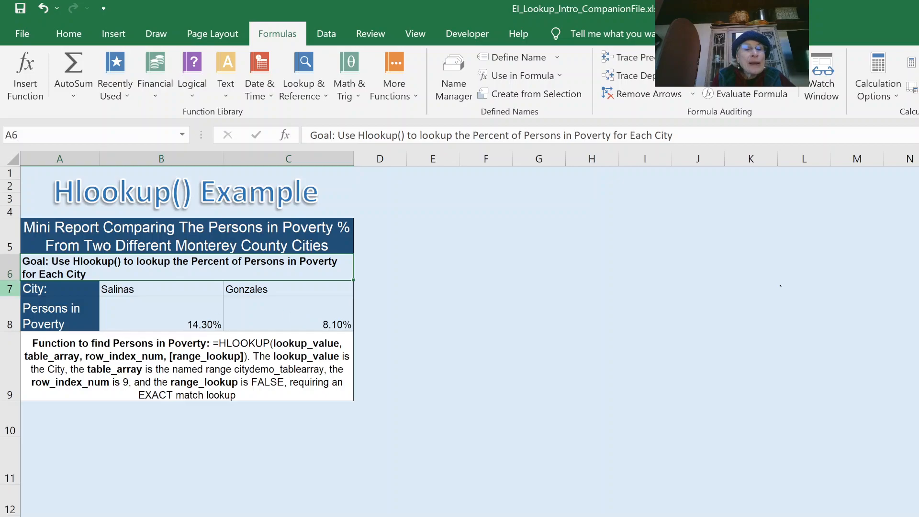
Inspect the city cells and the HLOOKUP formulas in B8 and C8 of the Hlookup example.
click(157, 288)
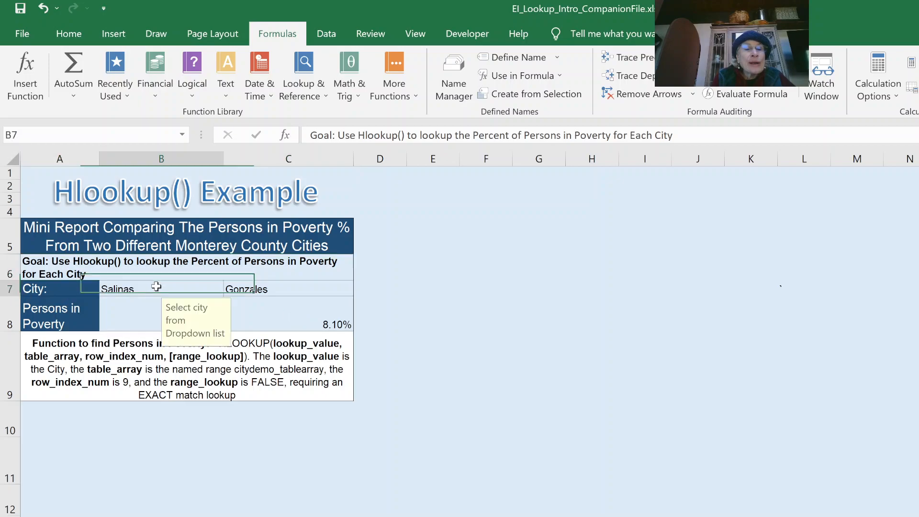
click(295, 291)
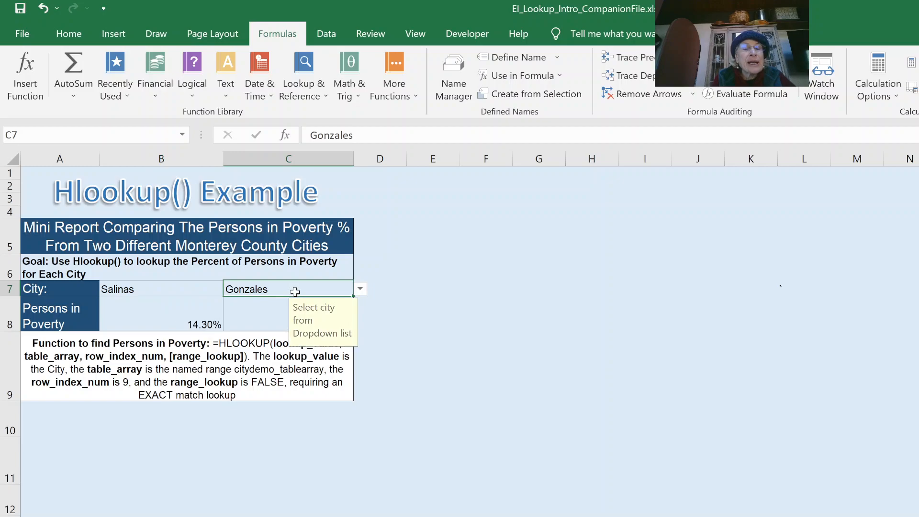
click(178, 325)
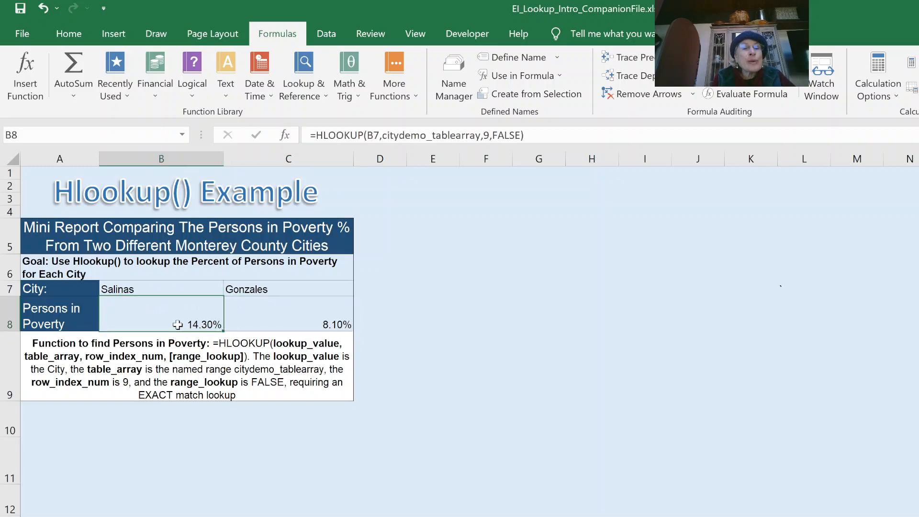
click(277, 319)
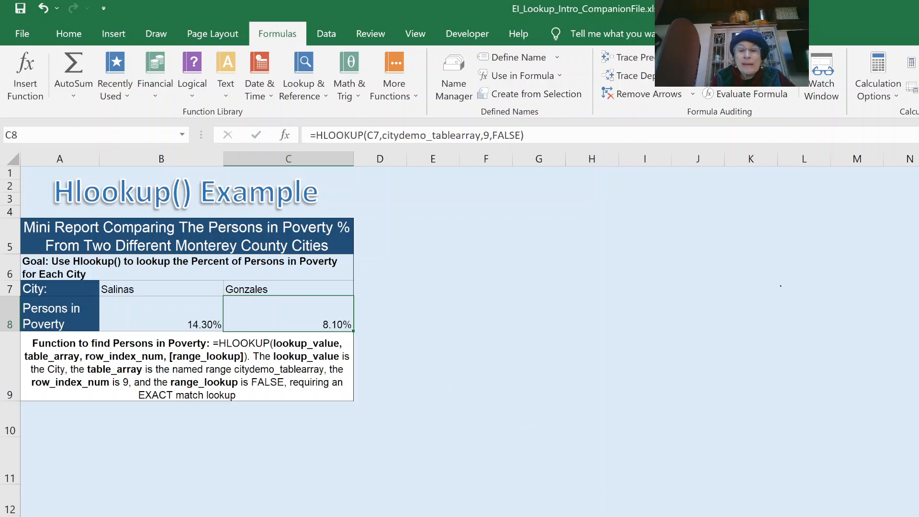
Highlight the city names from Salinas to Gonzales in the header row of the census demographics table.
key(ctrl+Page_Up)
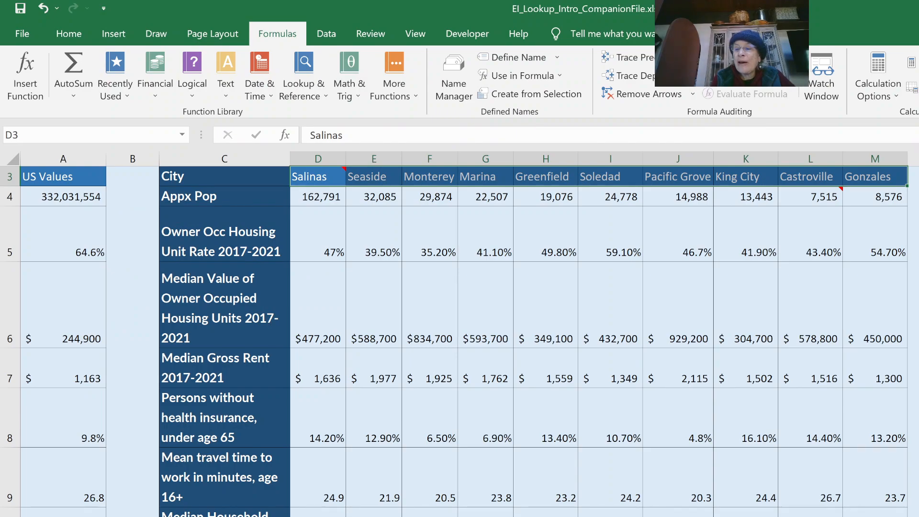
scroll(455, 341, up, 1)
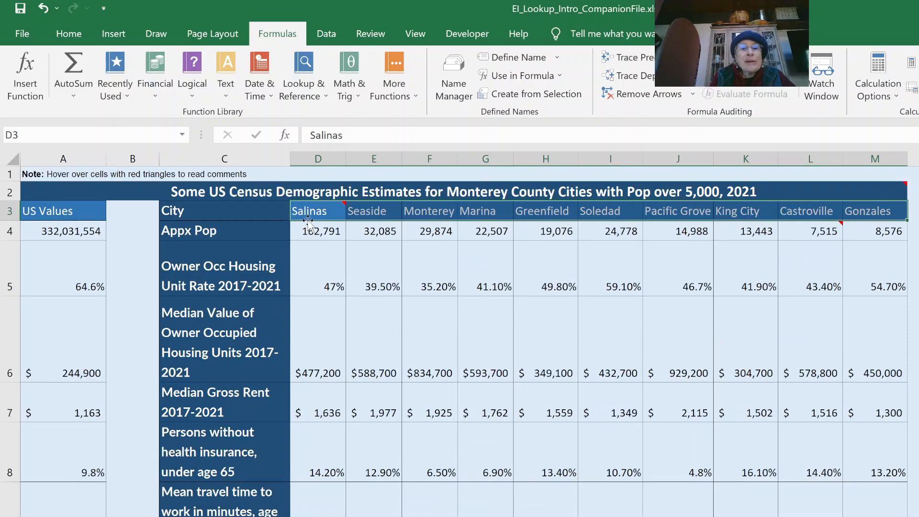
drag(307, 210, 881, 211)
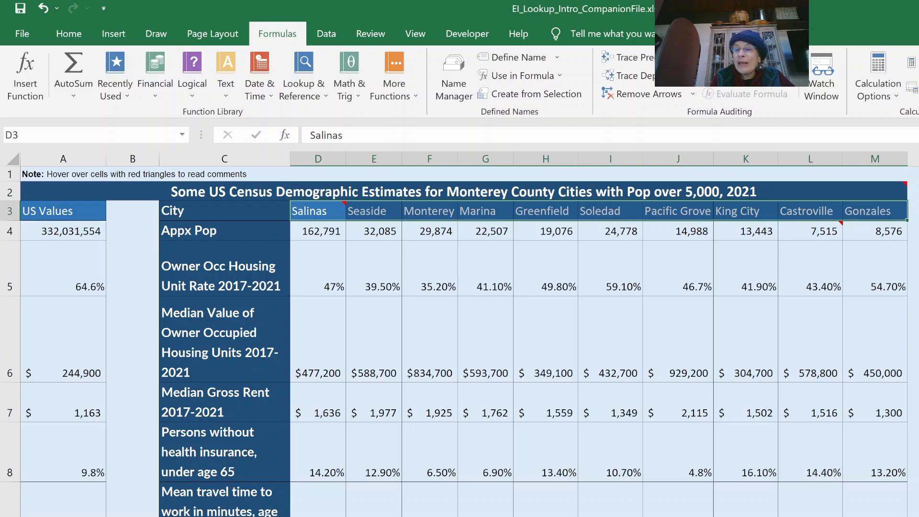
Highlight the Persons in Poverty row across all cities in the census demographics table, and review the table's header.
scroll(290, 298, down, 2)
scroll(290, 298, down, 1)
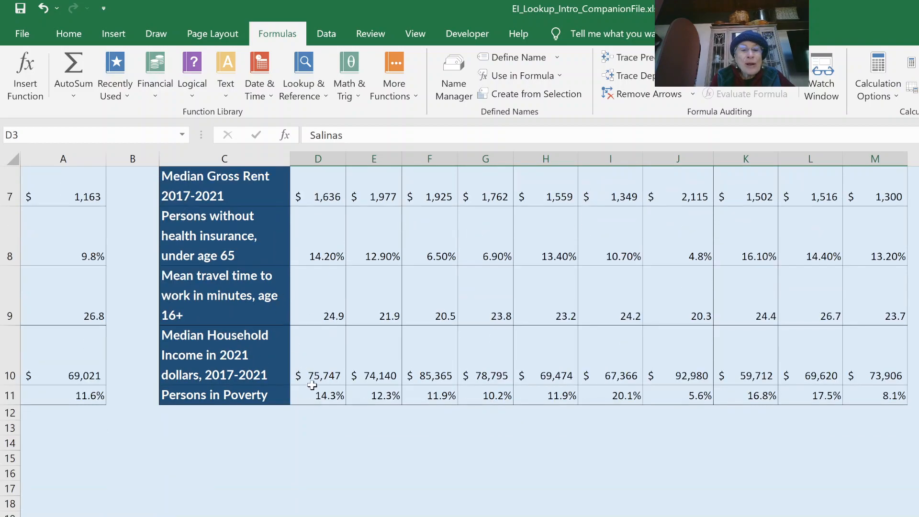
click(205, 400)
drag(294, 403, 874, 402)
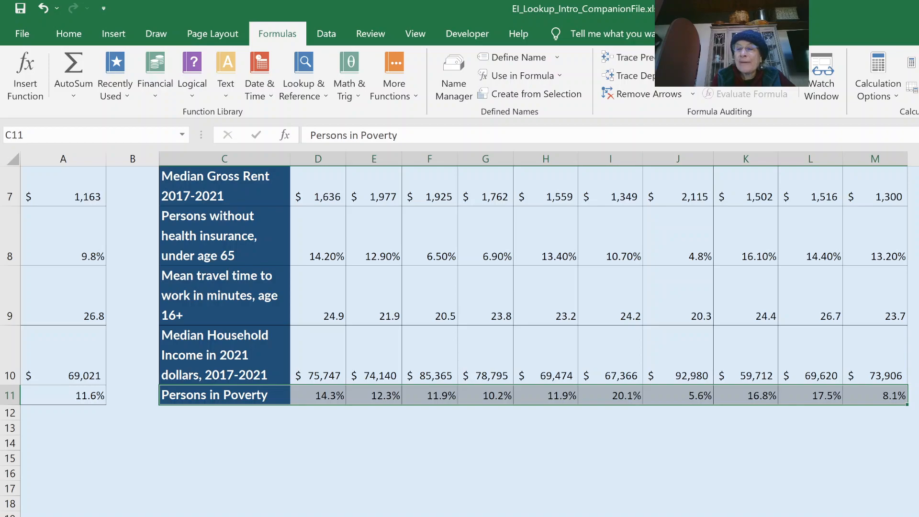
scroll(460, 335, up, 2)
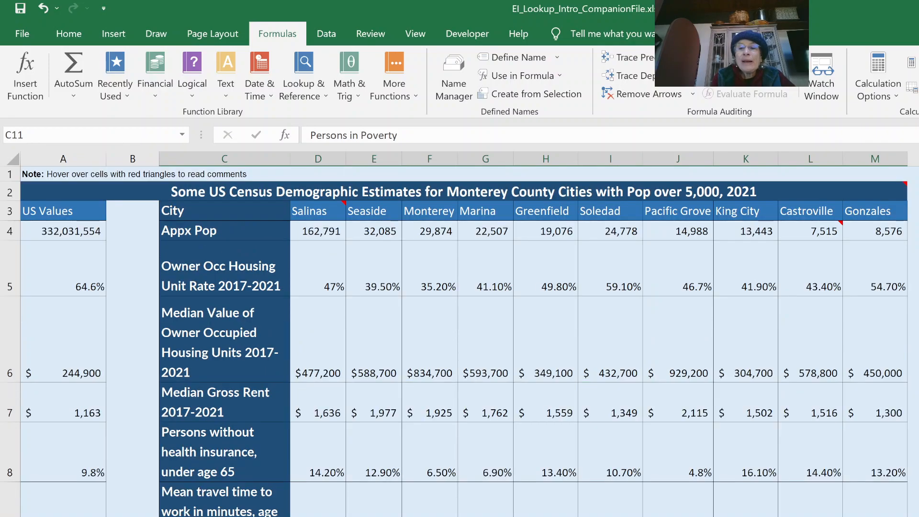
mouse_move(849, 188)
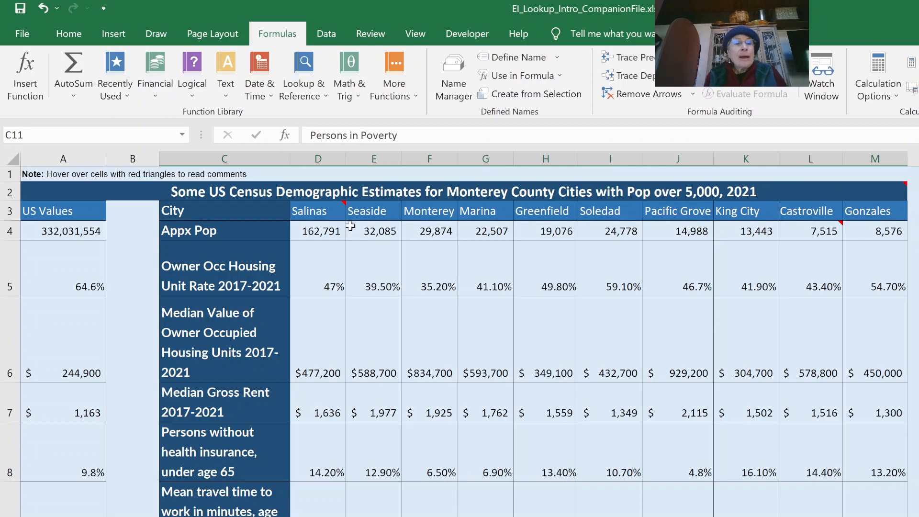
Select the named range citydemo_tablearray on the census demographics sheet to show which cells it covers.
click(182, 135)
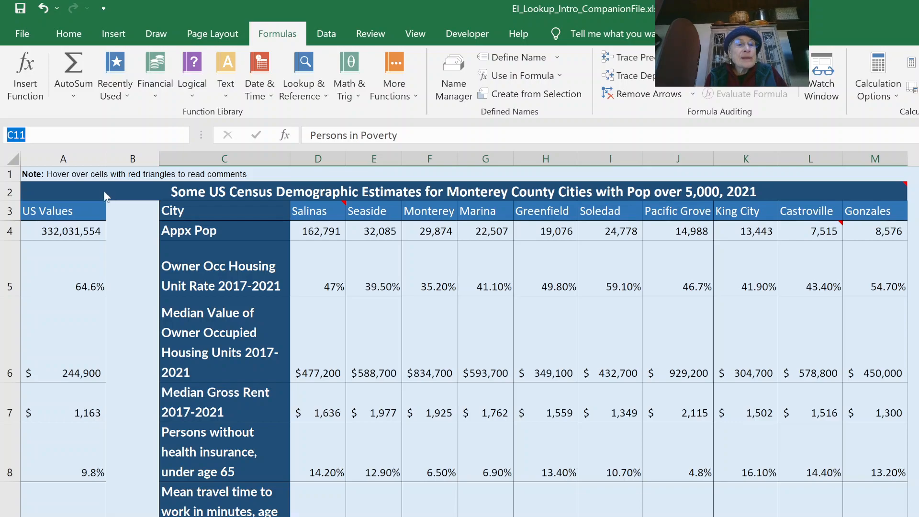
click(89, 185)
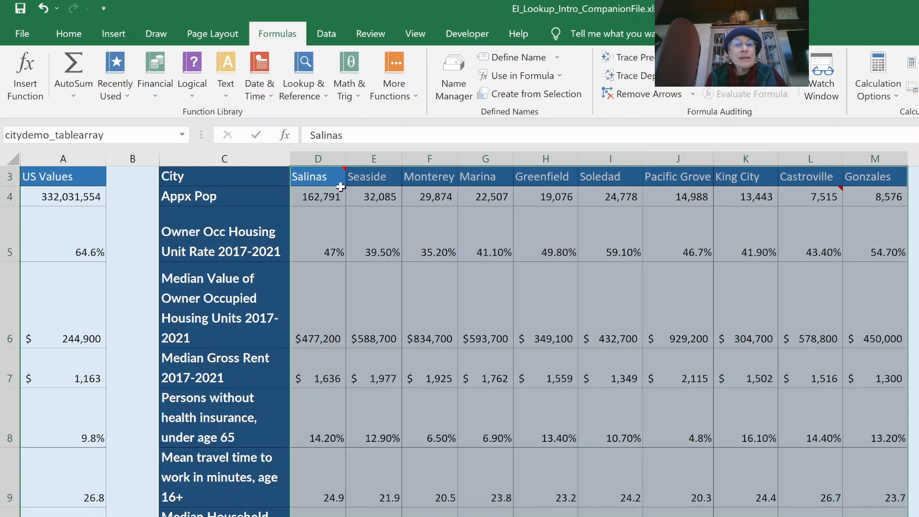
mouse_move(314, 177)
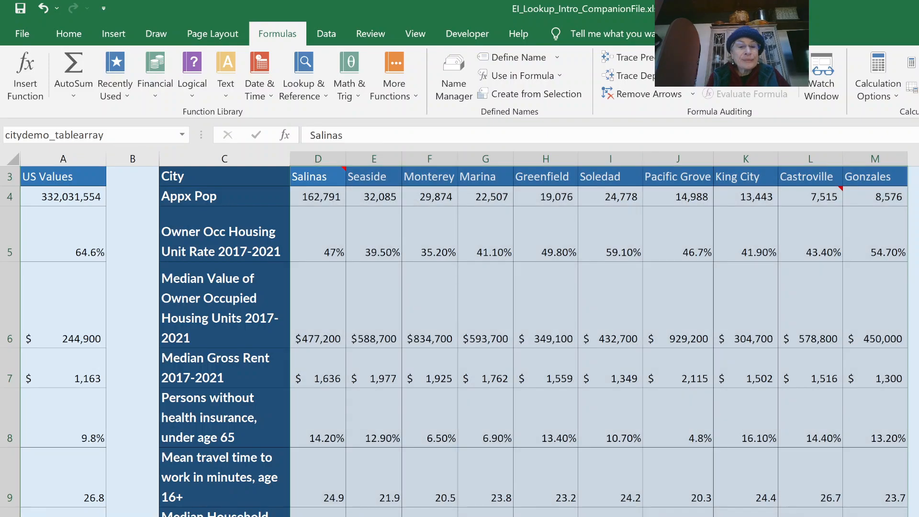
Return to the Hlookup example and examine the arguments of the HLOOKUP formula in B8, leaving the formula as it is.
click(126, 516)
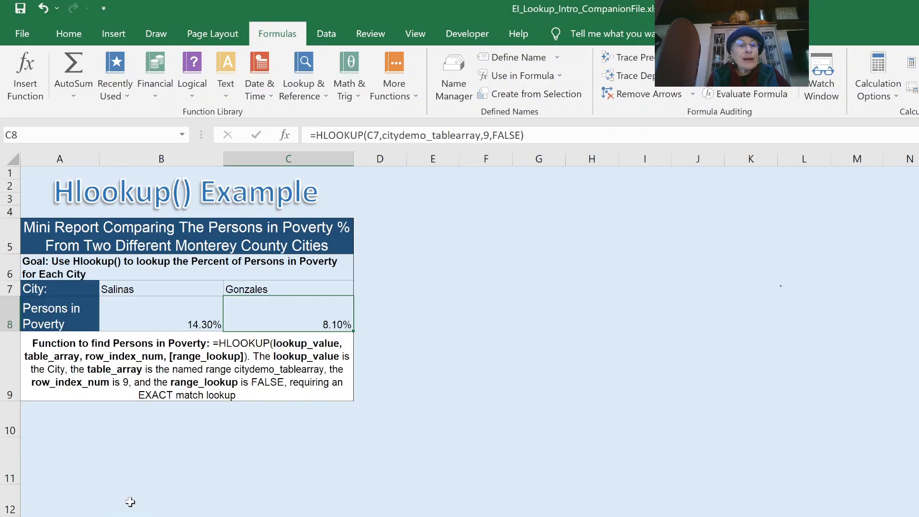
click(150, 318)
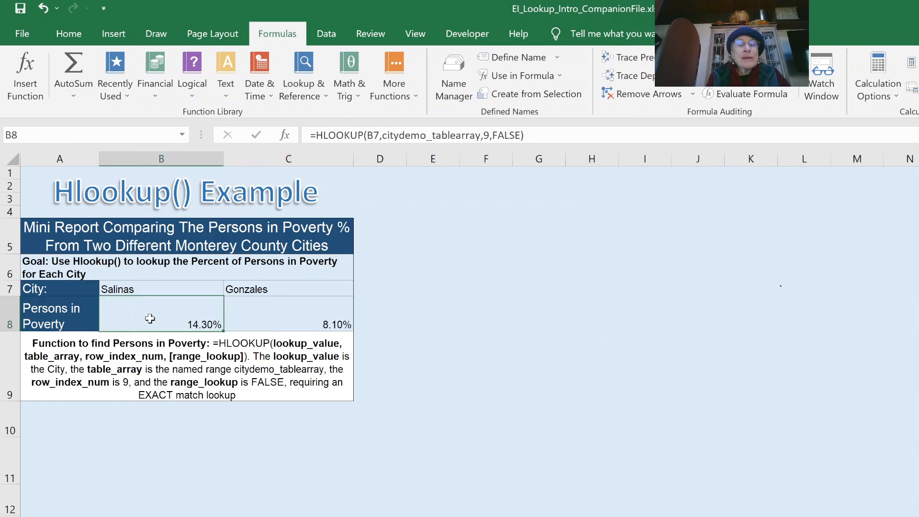
double_click(150, 318)
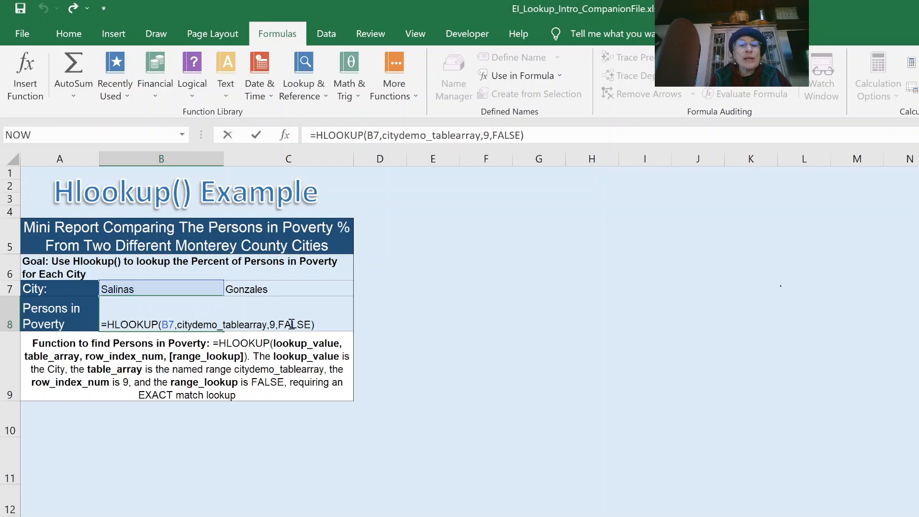
key(ctrl+Return)
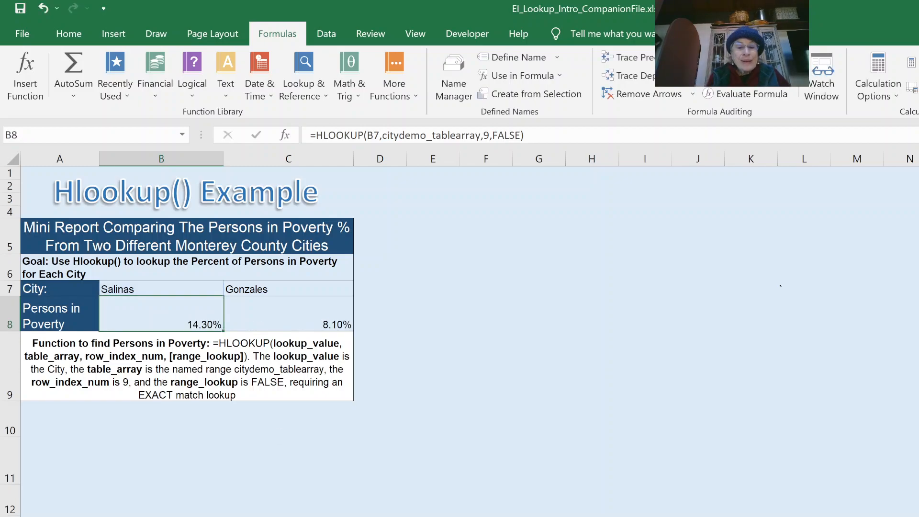
Go to the Vlookup Example 2 sheet and inspect the poverty rating formula in B10.
key(ctrl+Page_Down)
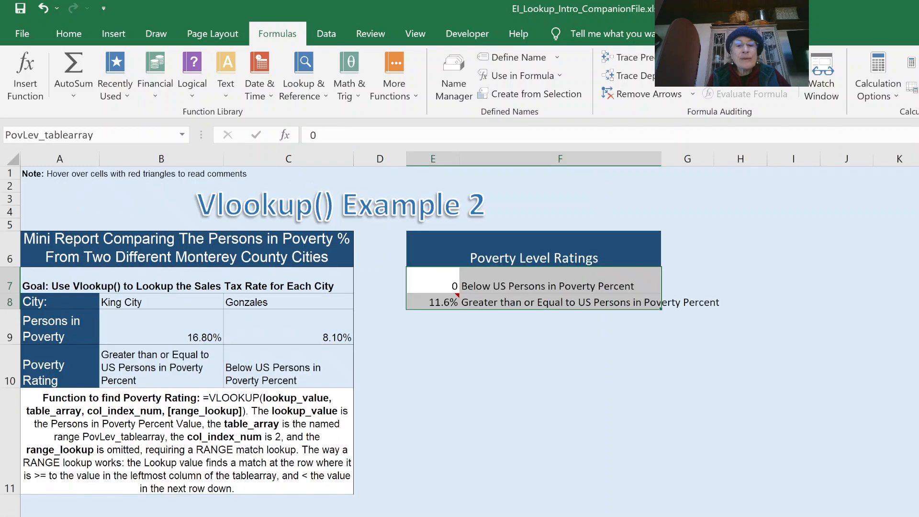
click(558, 355)
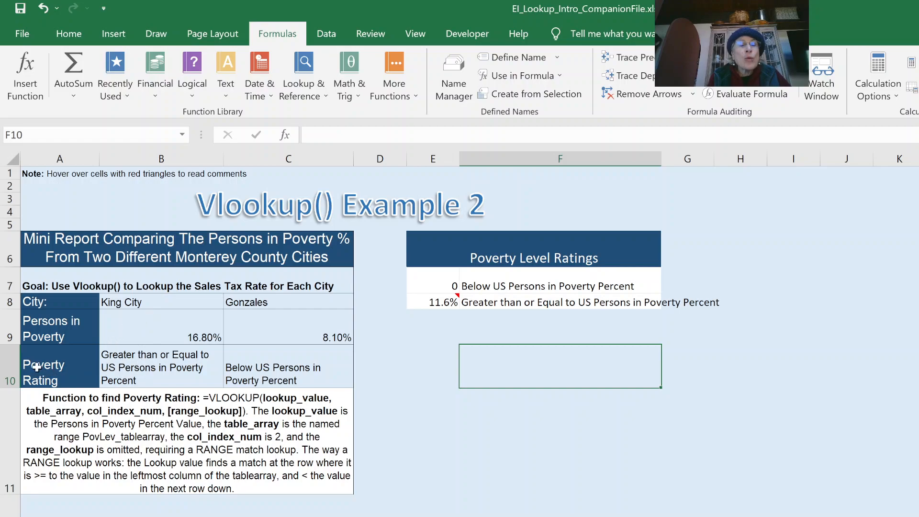
click(153, 366)
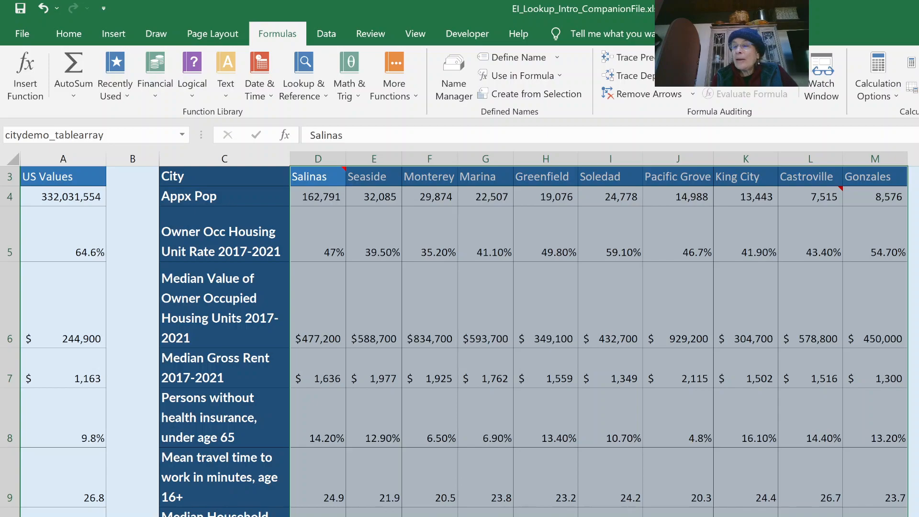
On the census demographics sheet, review the US Values column and select its Persons in Poverty cell, A11.
scroll(344, 219, up, 1)
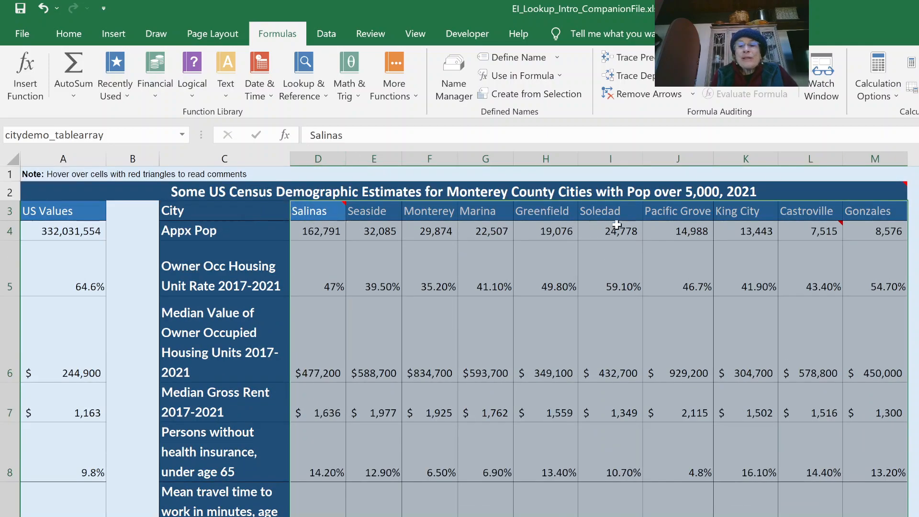
mouse_move(717, 182)
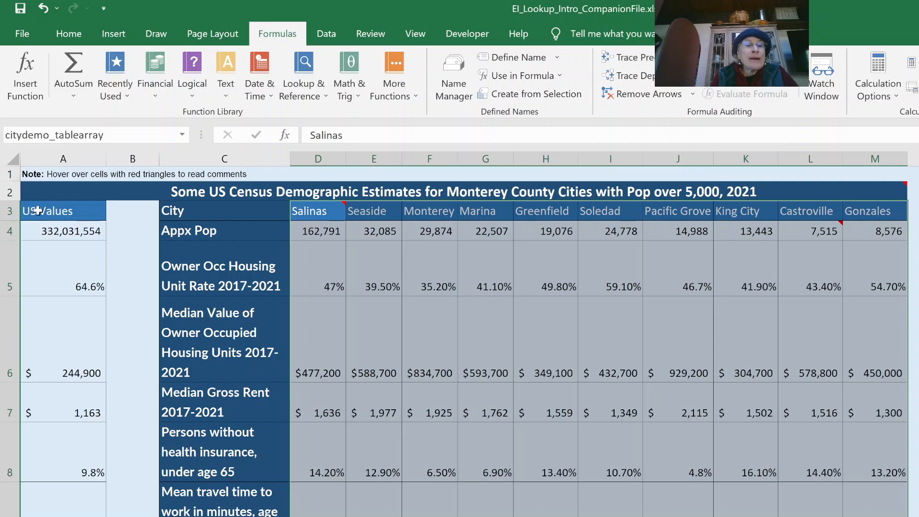
click(54, 212)
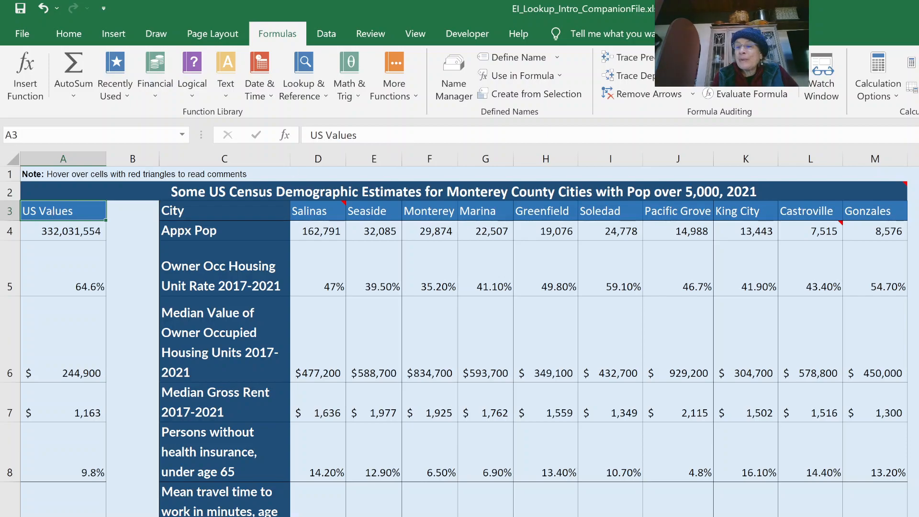
scroll(459, 336, down, 2)
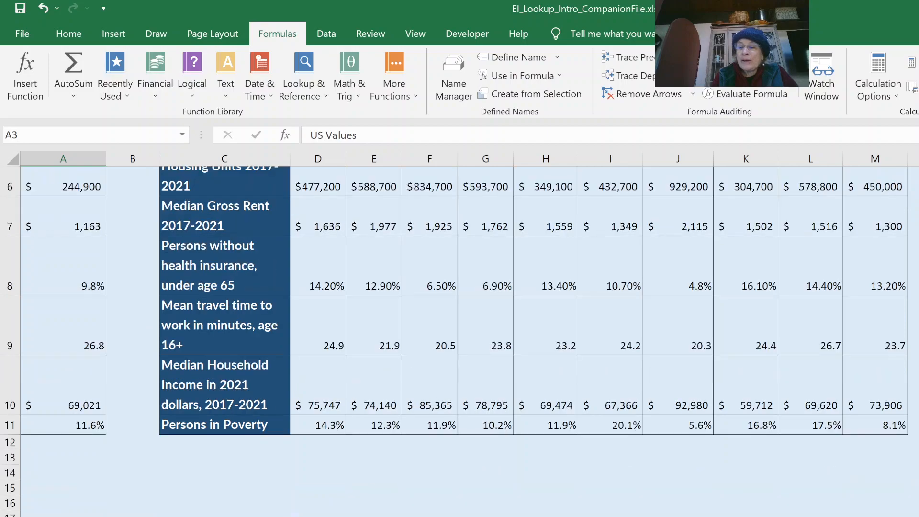
scroll(390, 509, down, 1)
click(74, 398)
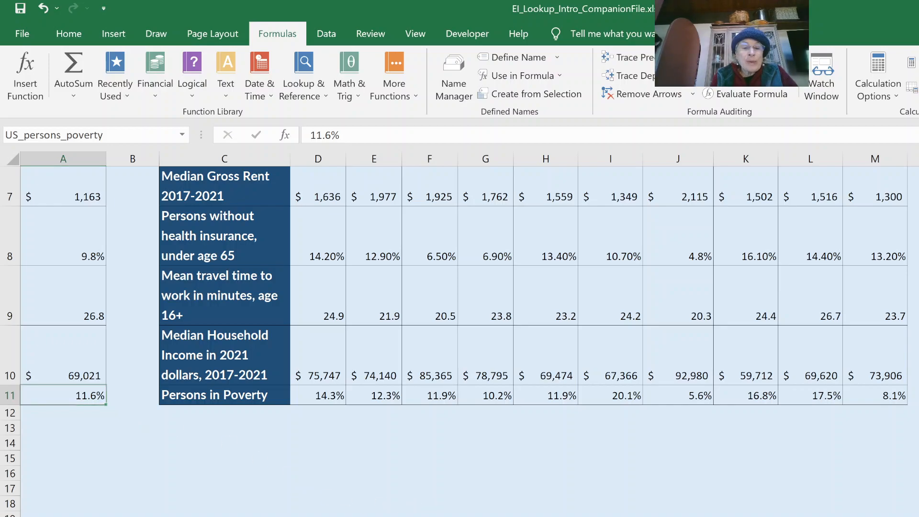
Back in Vlookup Example 2, inspect the HLOOKUP formula in B9 and the Poverty Level Ratings thresholds in E7 and E8.
click(306, 516)
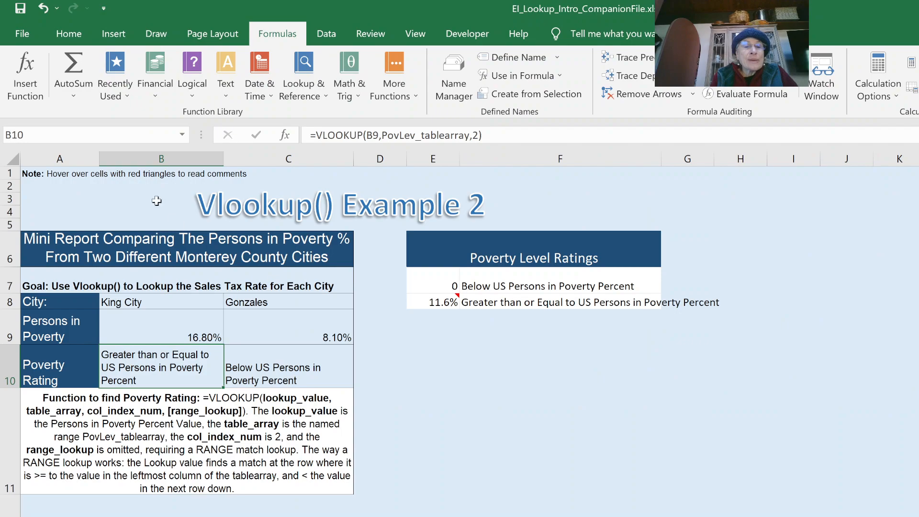
click(151, 328)
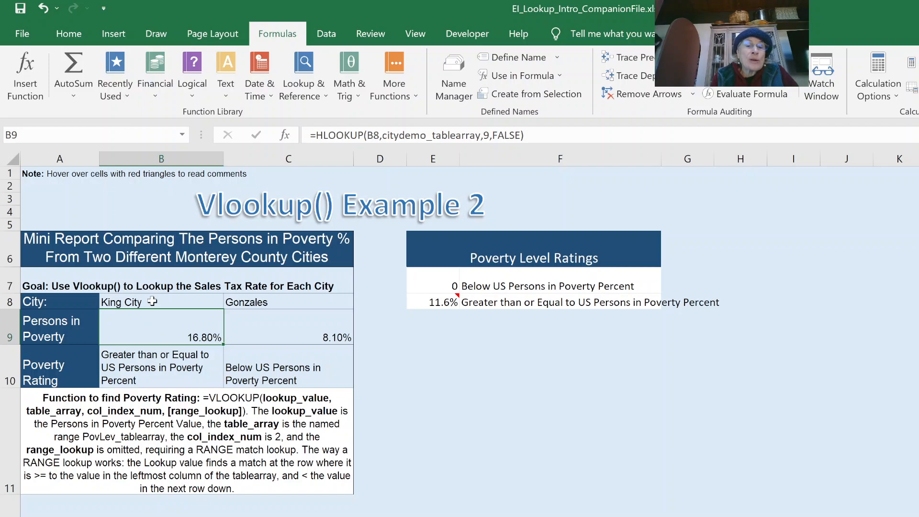
click(436, 282)
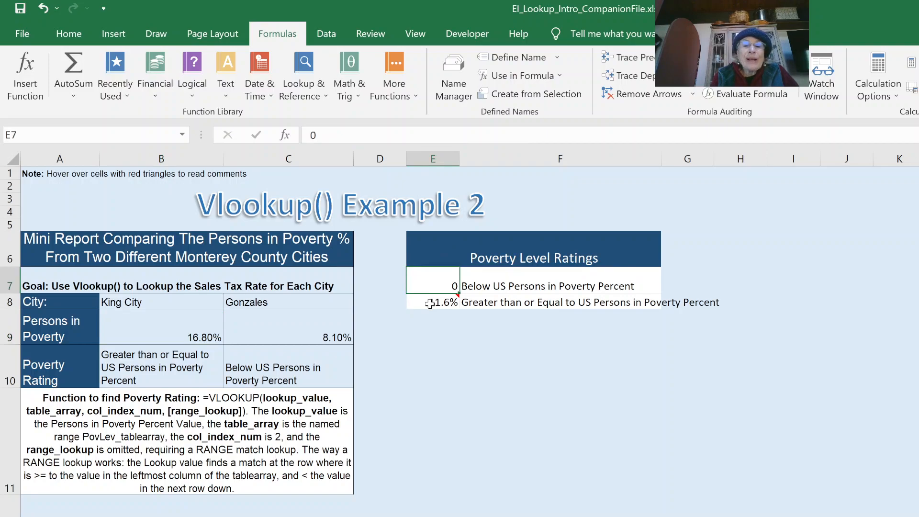
click(429, 303)
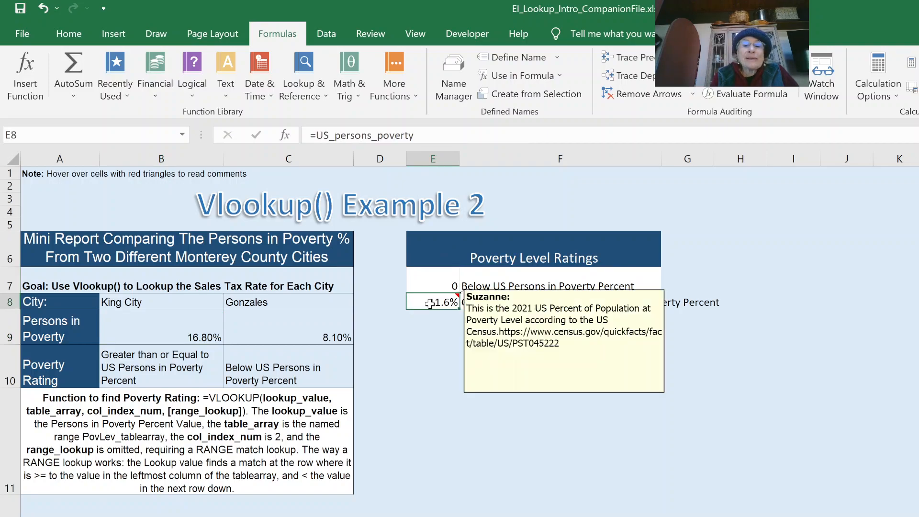
click(433, 277)
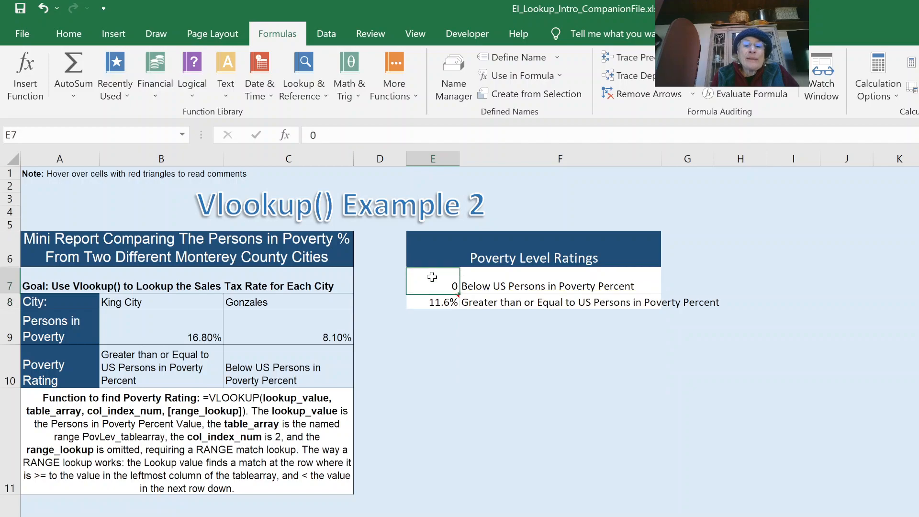
click(426, 305)
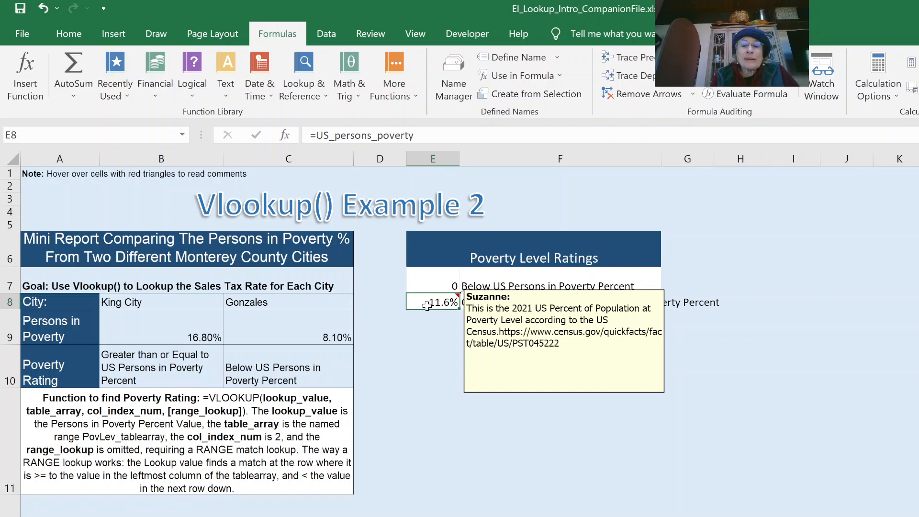
click(432, 348)
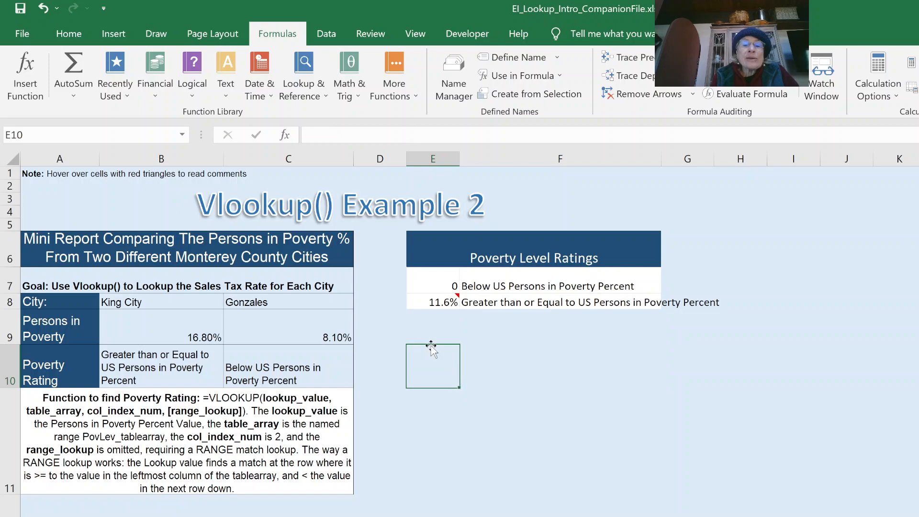
Compare King City's Persons in Poverty value in B9 with the first rating threshold in E7.
click(144, 329)
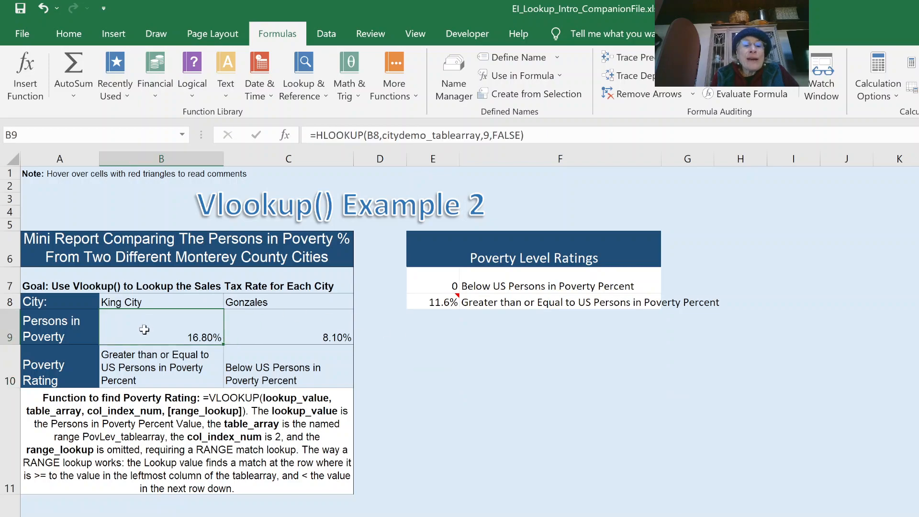
click(439, 278)
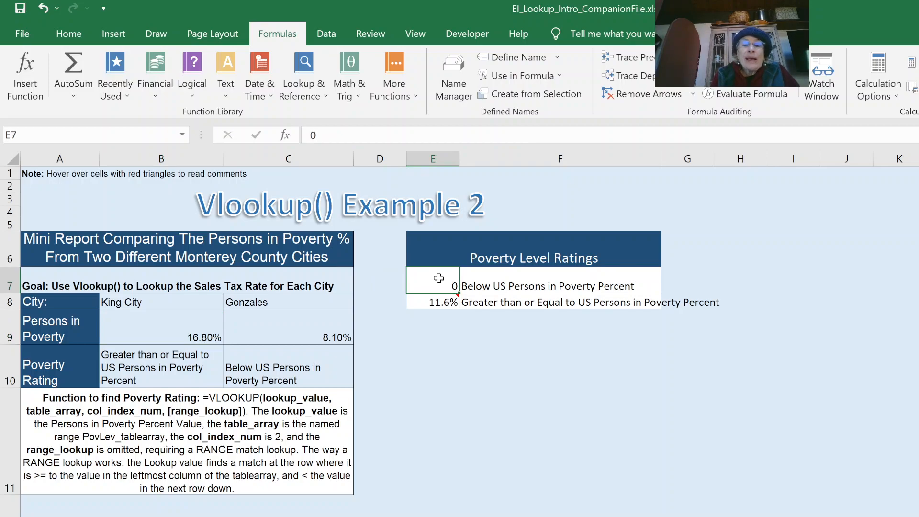
click(173, 336)
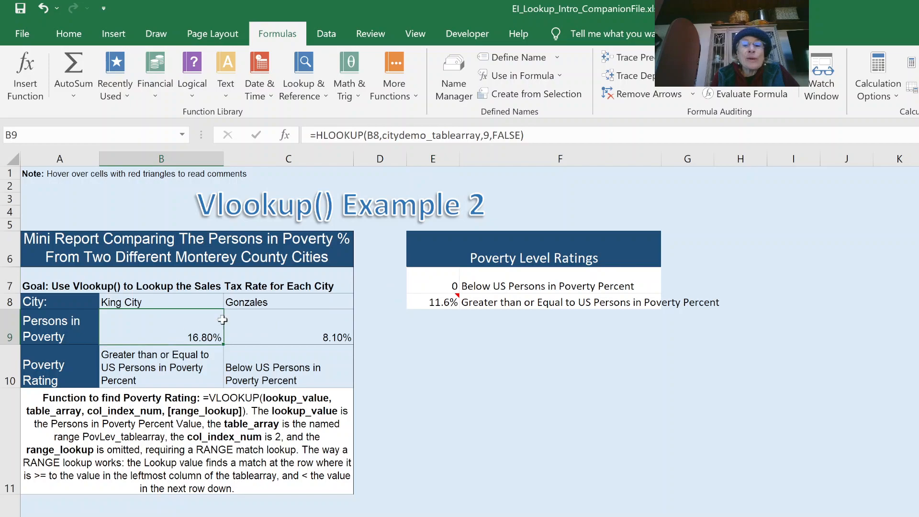
click(431, 283)
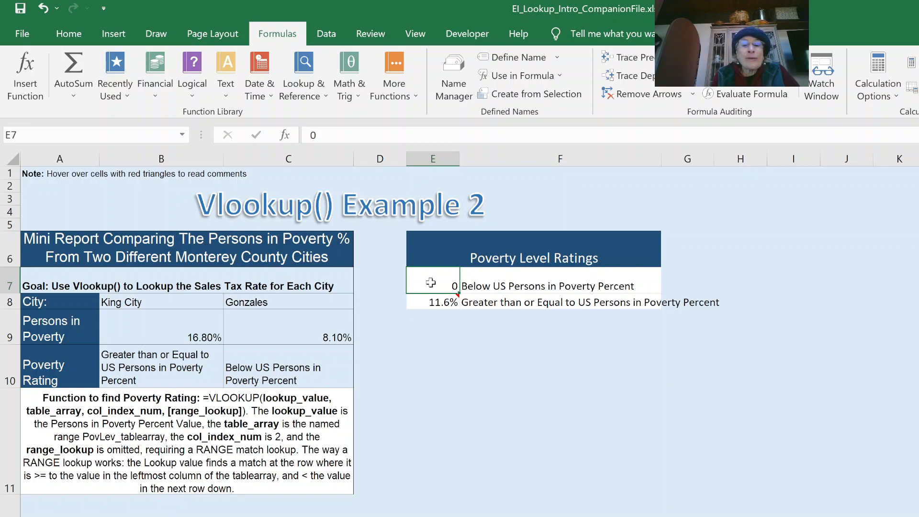
click(175, 327)
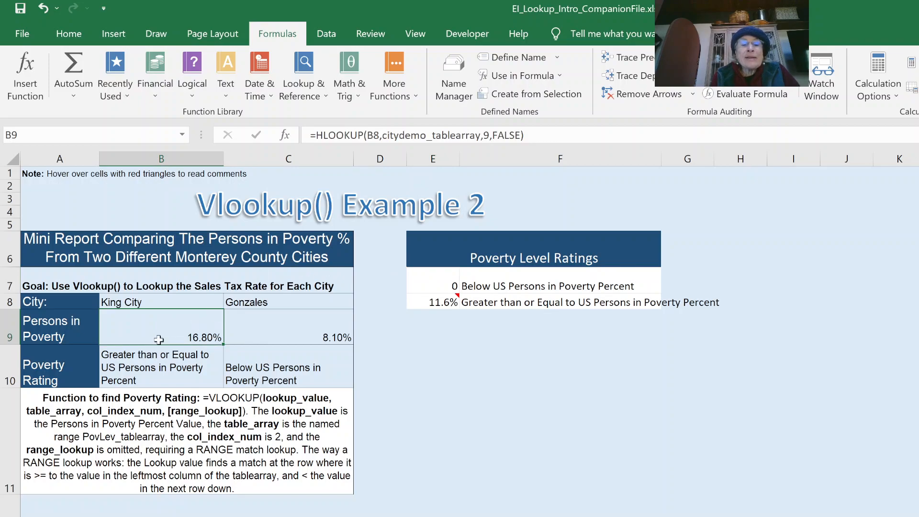
click(432, 288)
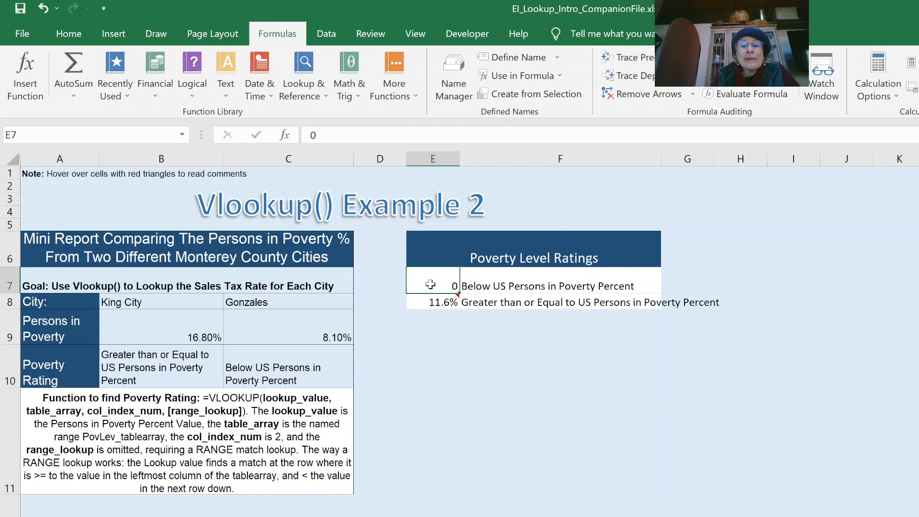
click(147, 333)
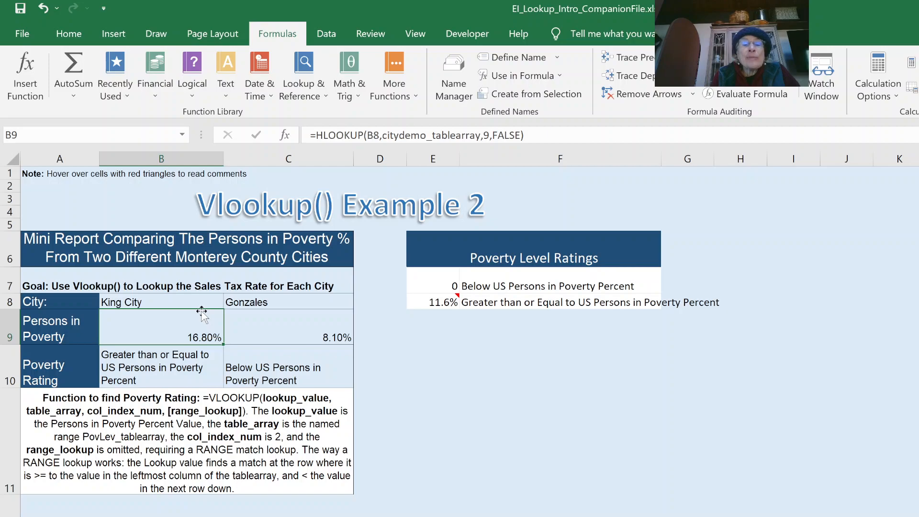
click(427, 275)
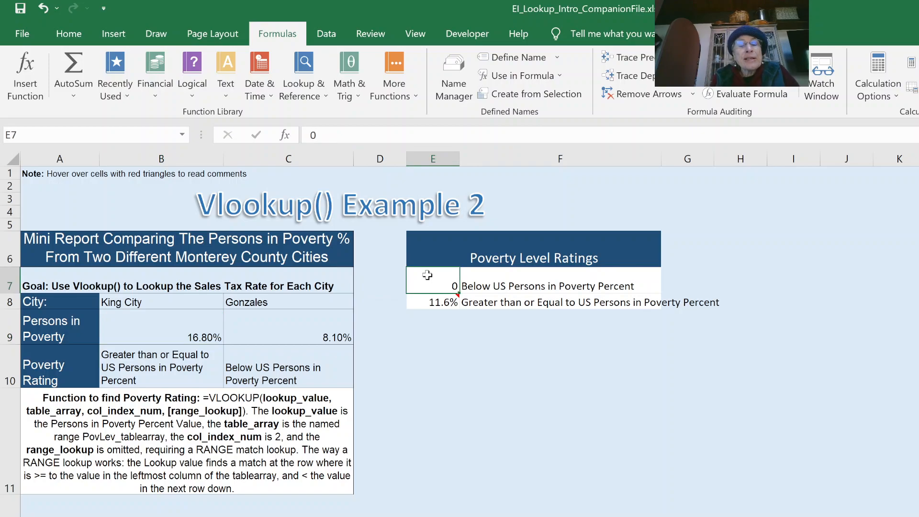
Follow the range match from thresholds E7 and E8 to the rating text in F8 and the VLOOKUP formula in B10.
click(420, 302)
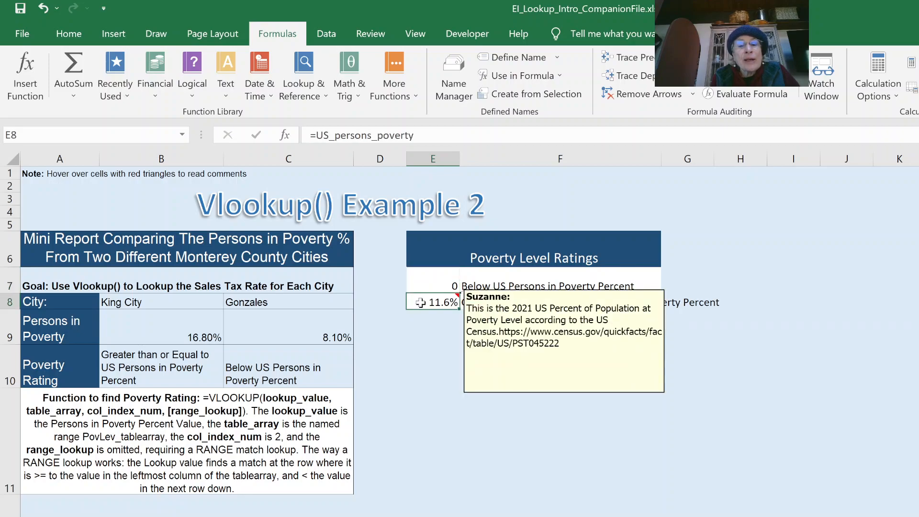
click(433, 282)
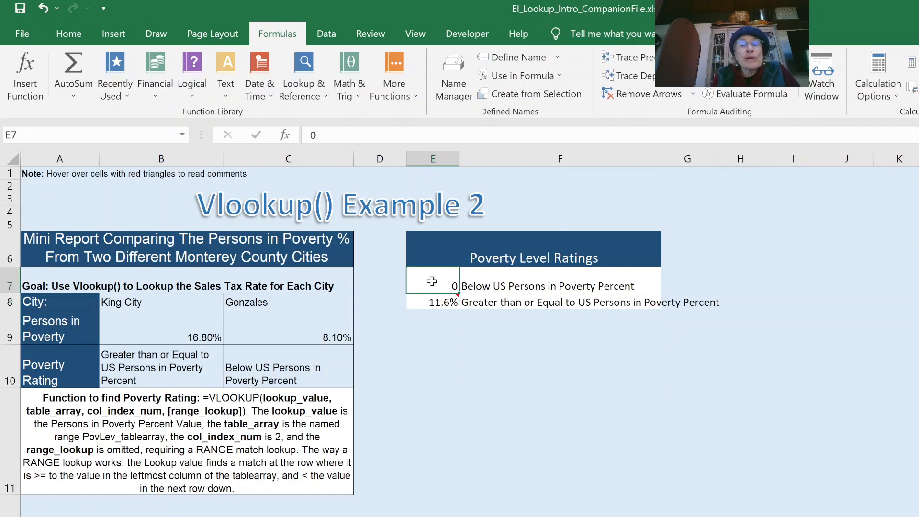
click(418, 302)
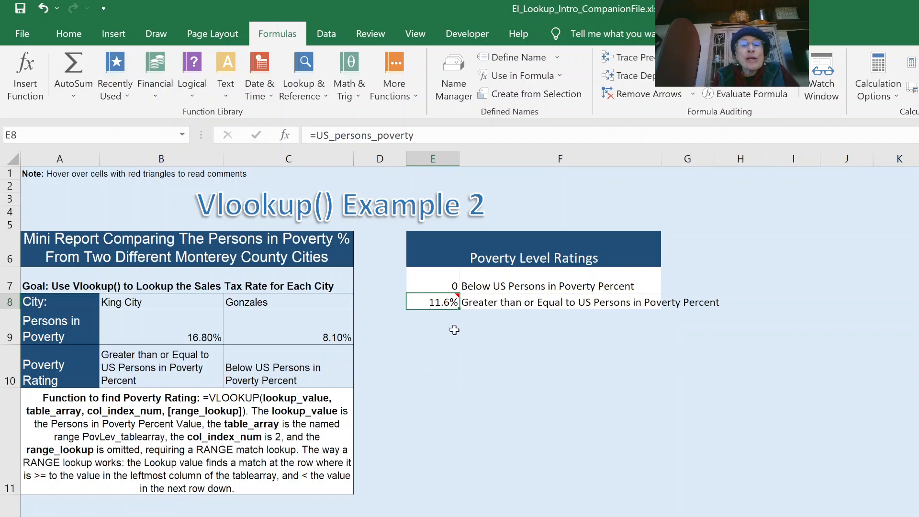
click(495, 304)
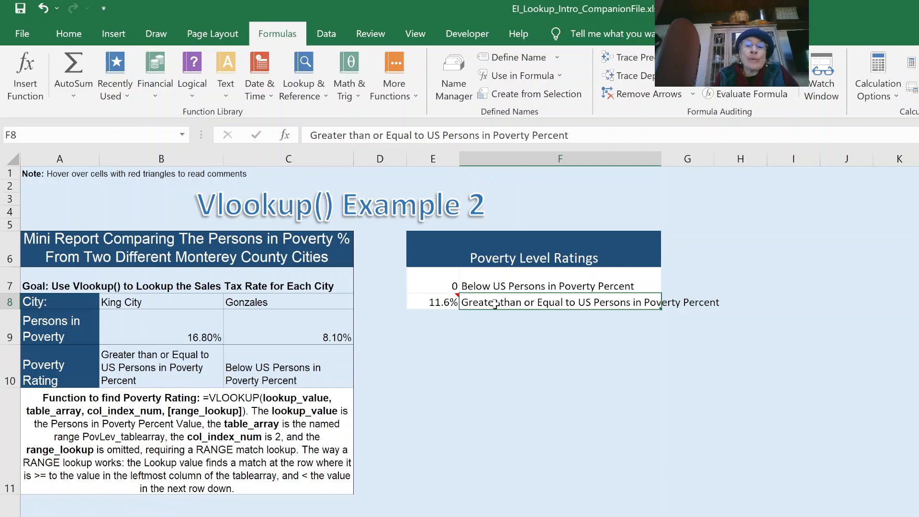
click(166, 367)
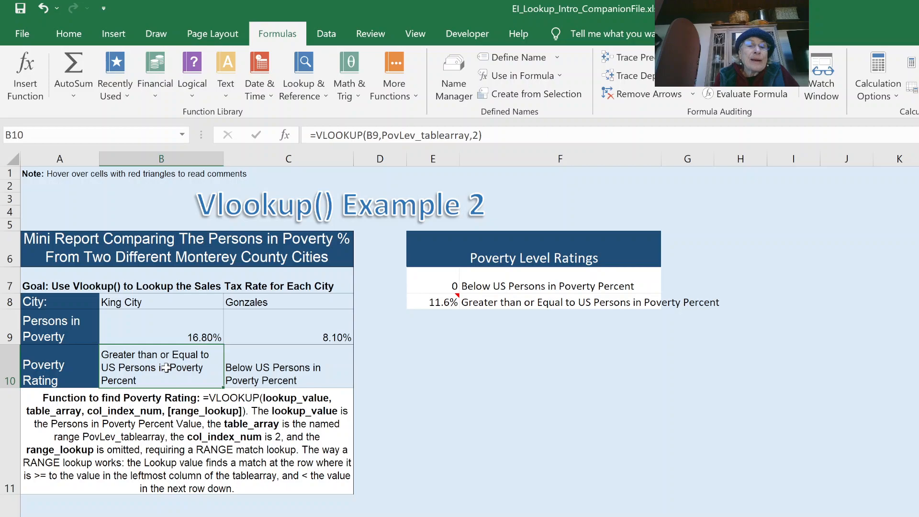
Compare Gonzales's Persons in Poverty value in C9 with thresholds E7 and E8, and follow the match to the rating text in F7.
click(283, 330)
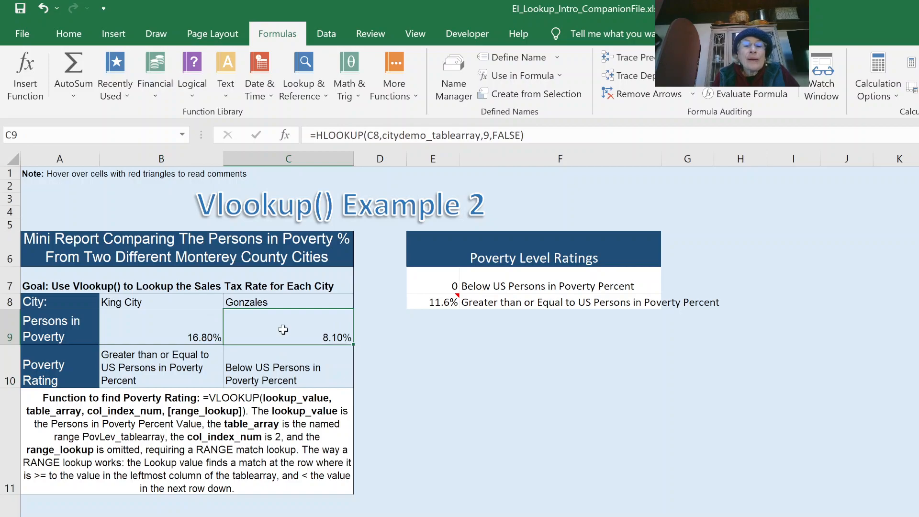
click(443, 284)
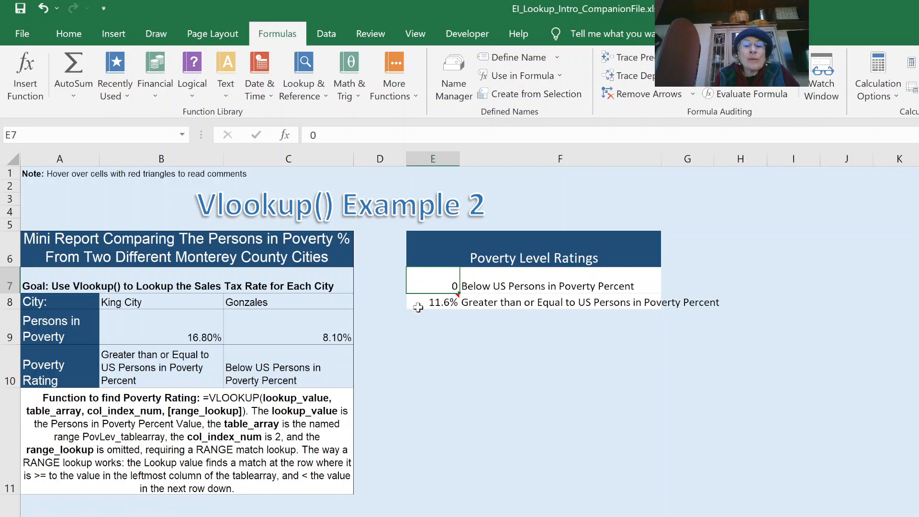
click(418, 309)
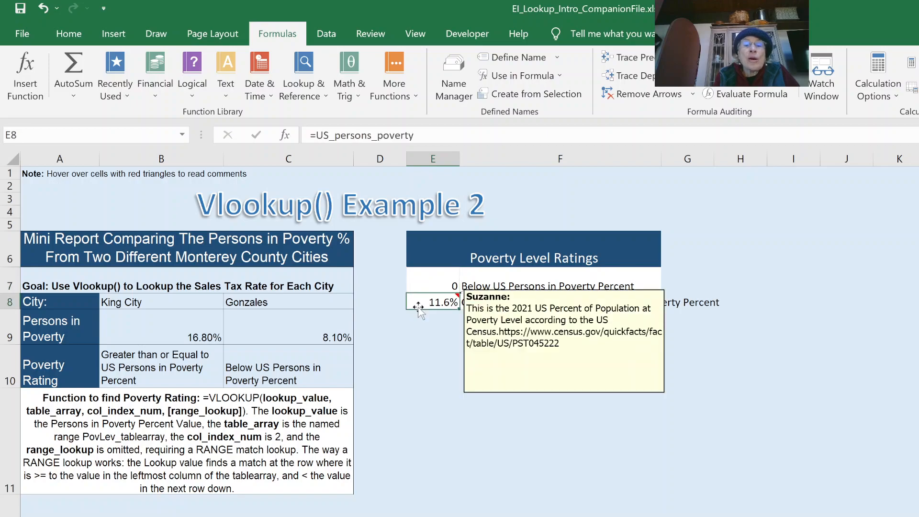
click(423, 279)
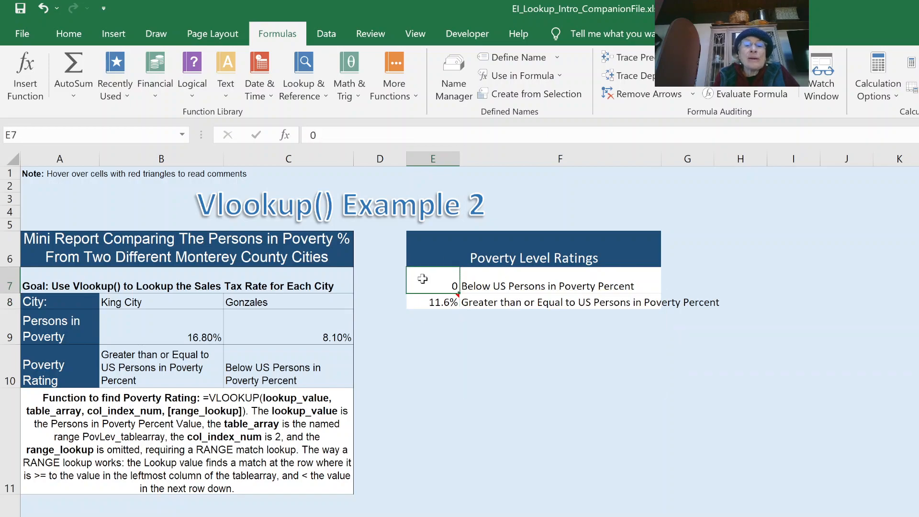
click(512, 284)
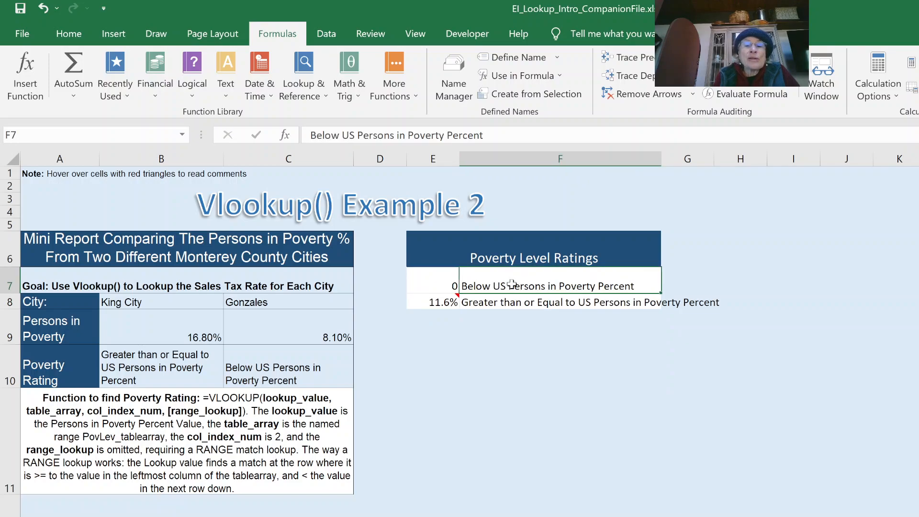
Inspect the arguments of Gonzales's range-match VLOOKUP formula in C10 without changing it.
click(276, 368)
double_click(275, 368)
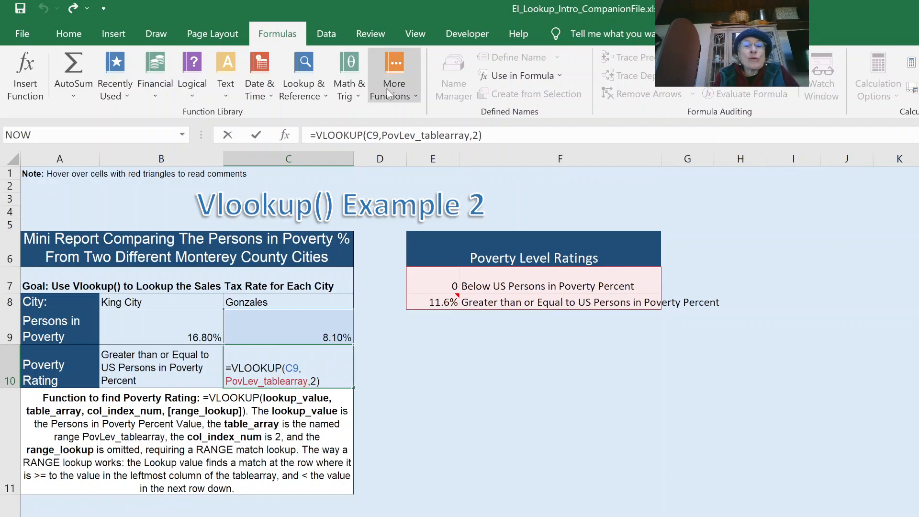
click(375, 137)
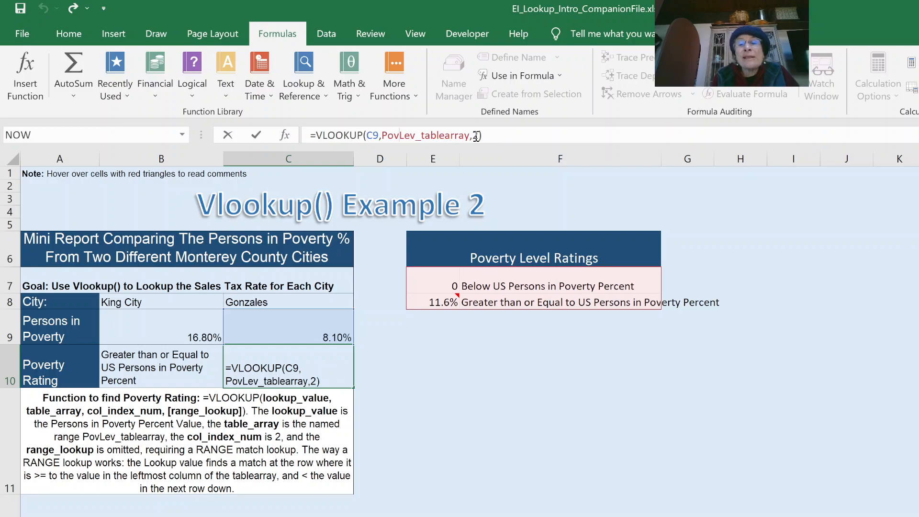
click(517, 379)
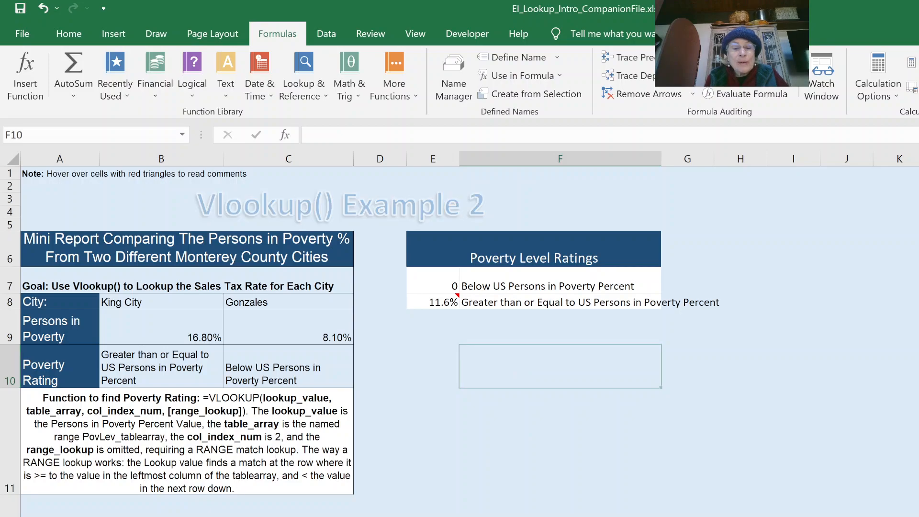
On the two-city Mini Report practice sheet, set the cities to Pacific Grove in B4 and Soledad in C4.
key(ctrl+Page_Down)
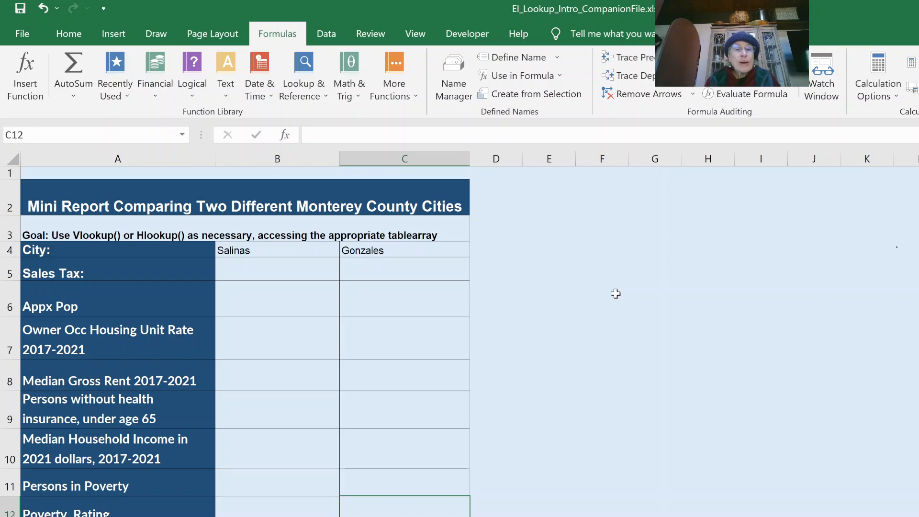
click(278, 247)
click(410, 248)
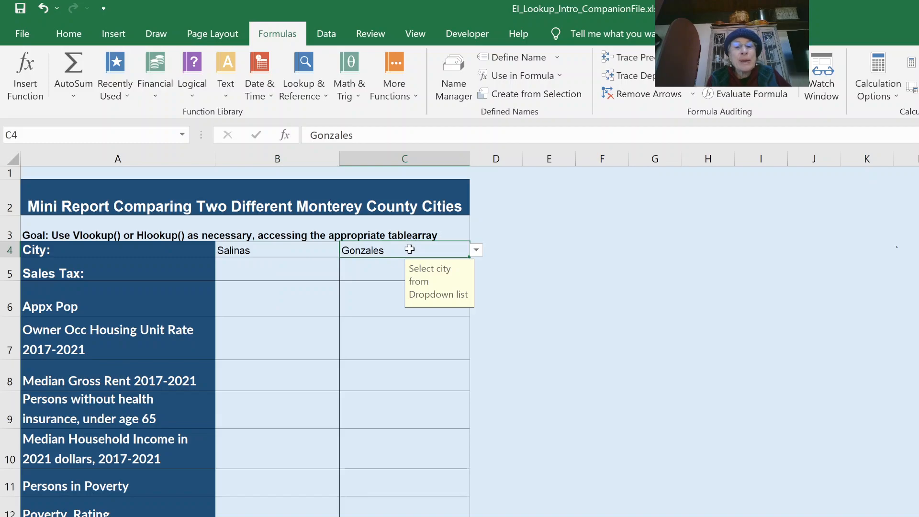
click(321, 247)
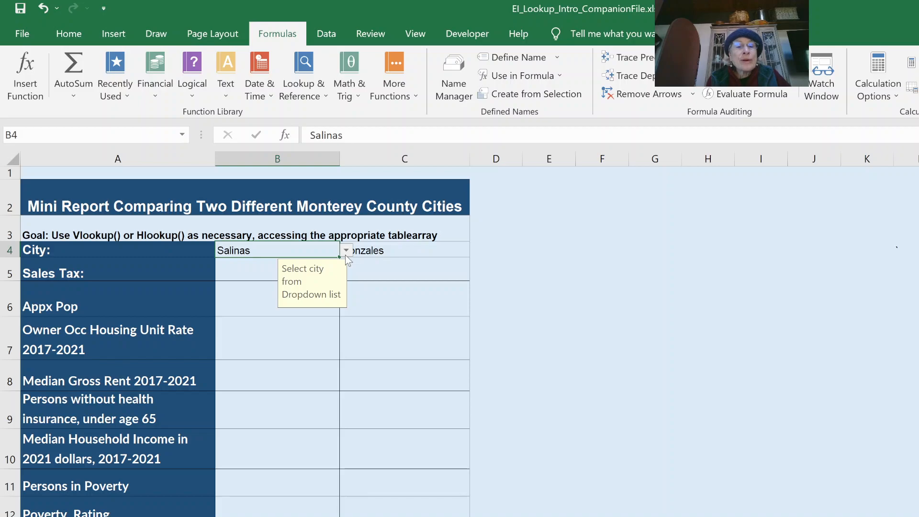
click(261, 334)
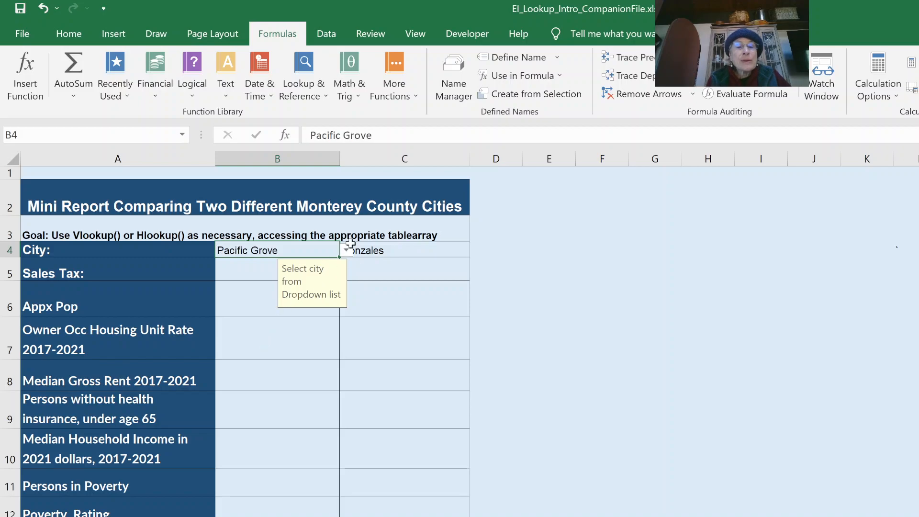
click(445, 248)
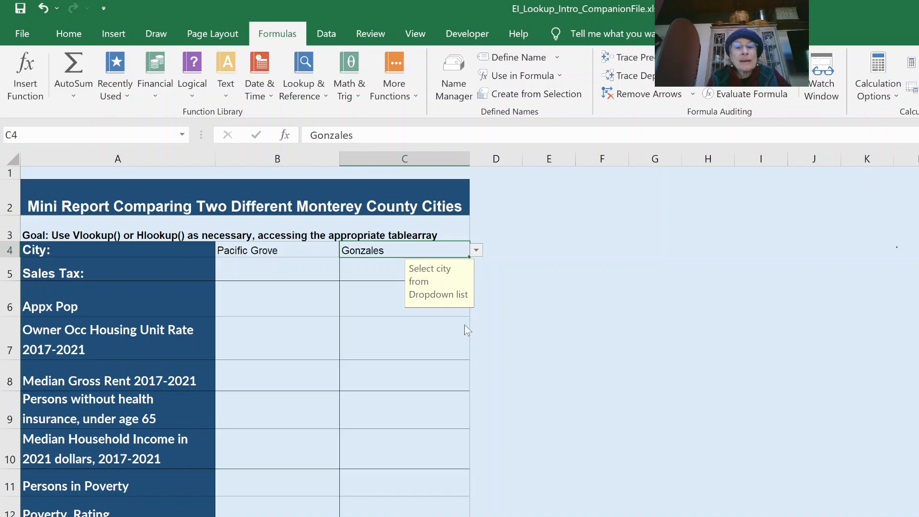
click(374, 297)
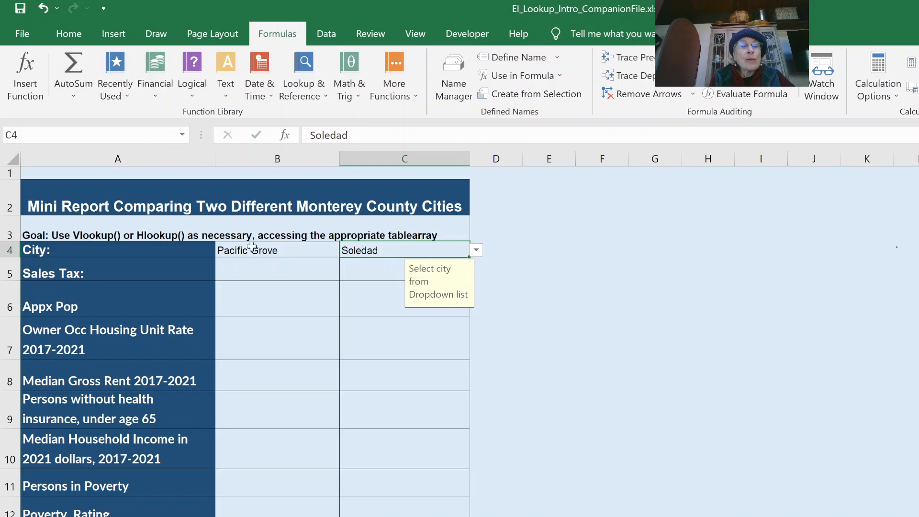
Locate the empty Sales Tax cells B5 and C5, review the salestax_tablearray range on its sheet, and return to the report.
click(255, 272)
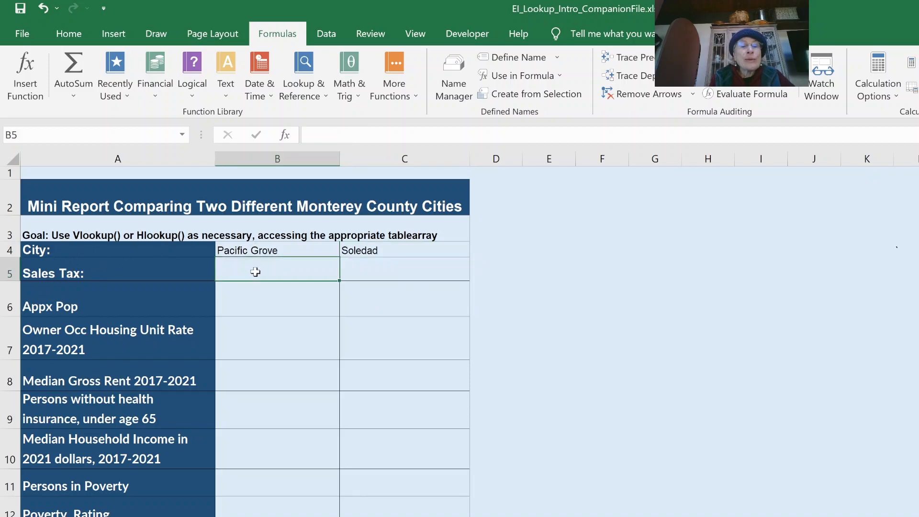
click(383, 273)
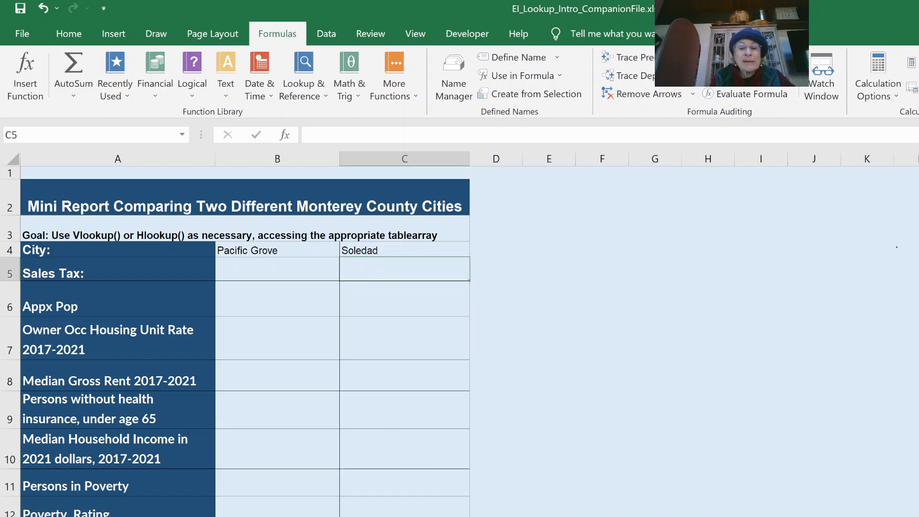
key(ctrl+Page_Down)
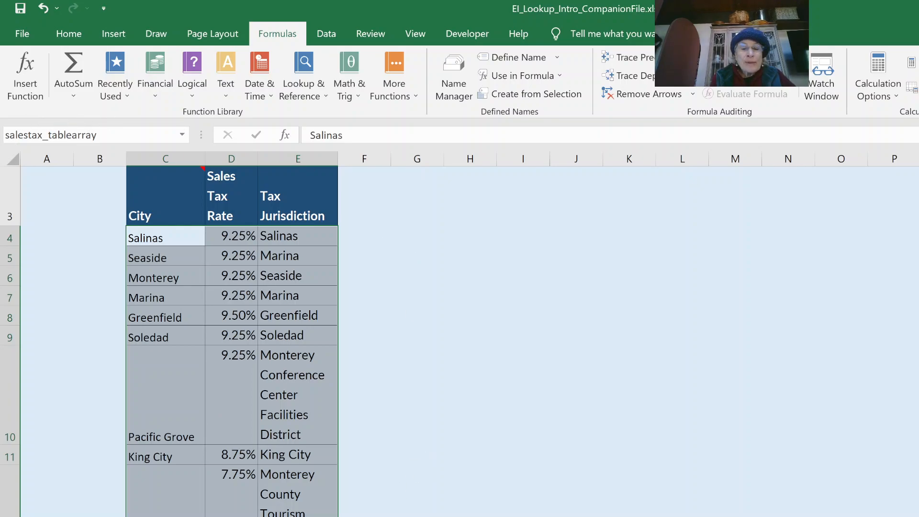
click(362, 516)
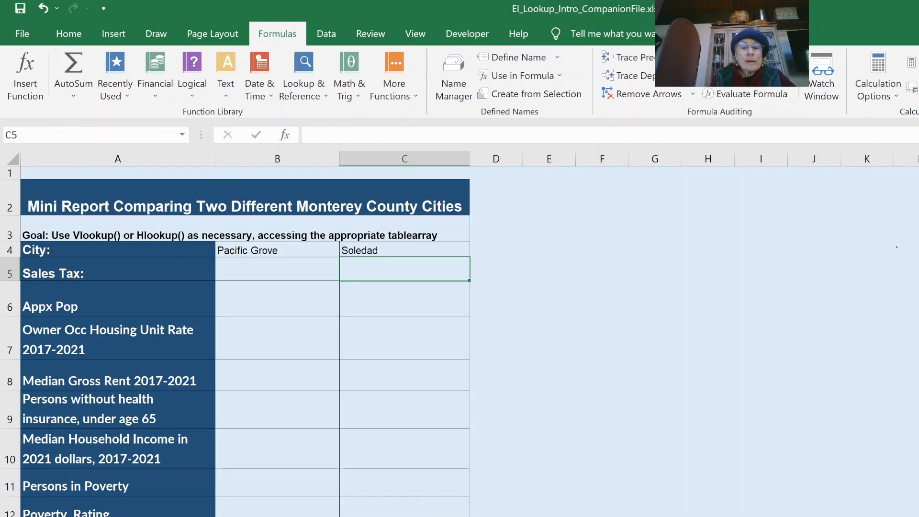
Enter =VLOOKUP(B4,salestax_tablearray,2,FALSE) in B5 to retrieve Pacific Grove's sales tax rate.
click(313, 270)
text(=)
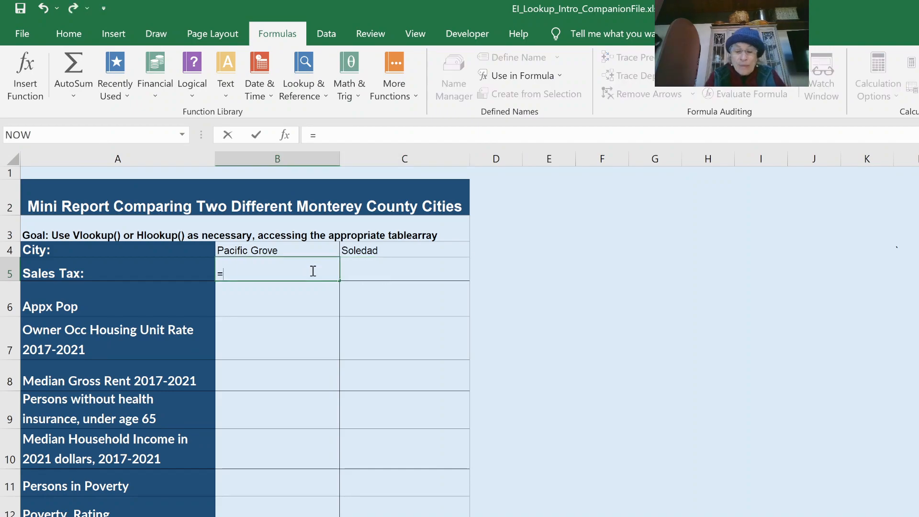
text(vlookup()
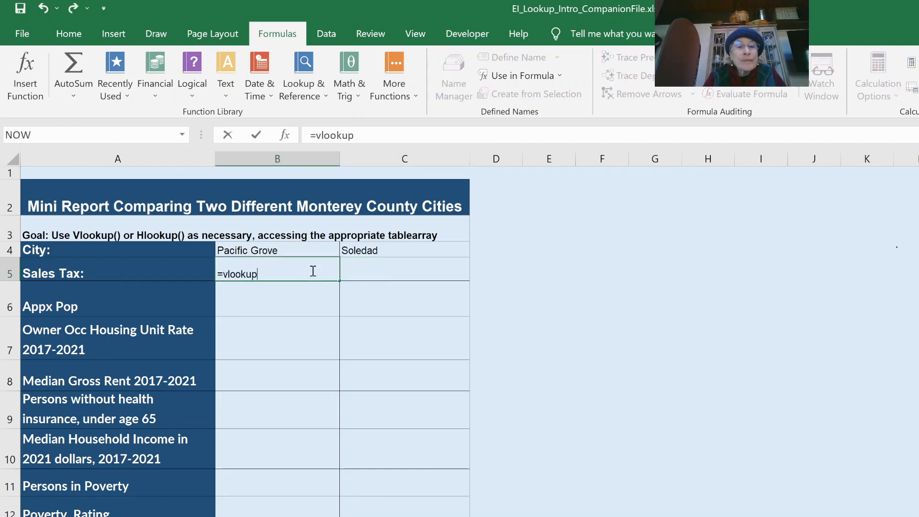
click(268, 251)
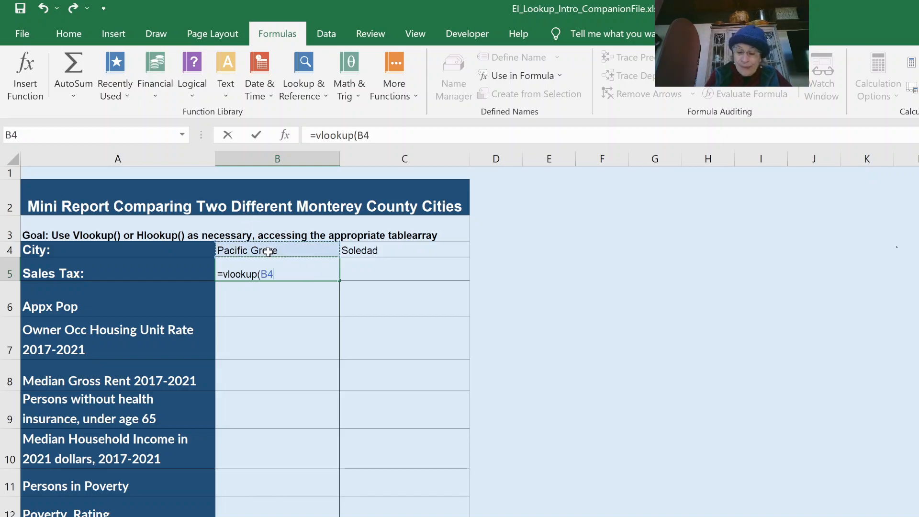
text(,)
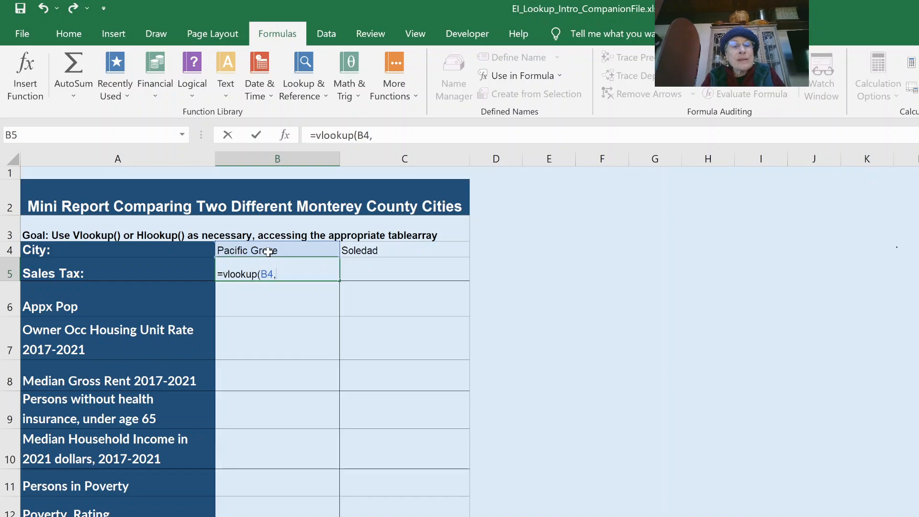
text(s)
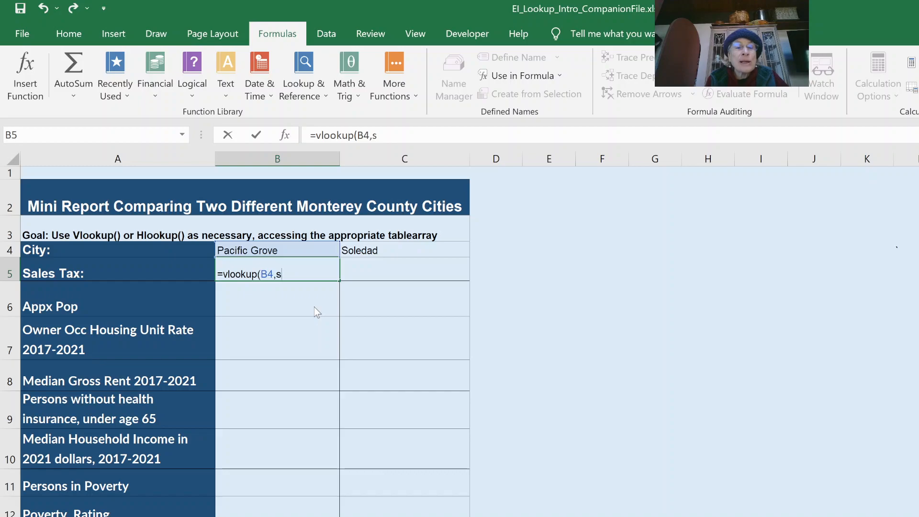
text(alestax_tablearray)
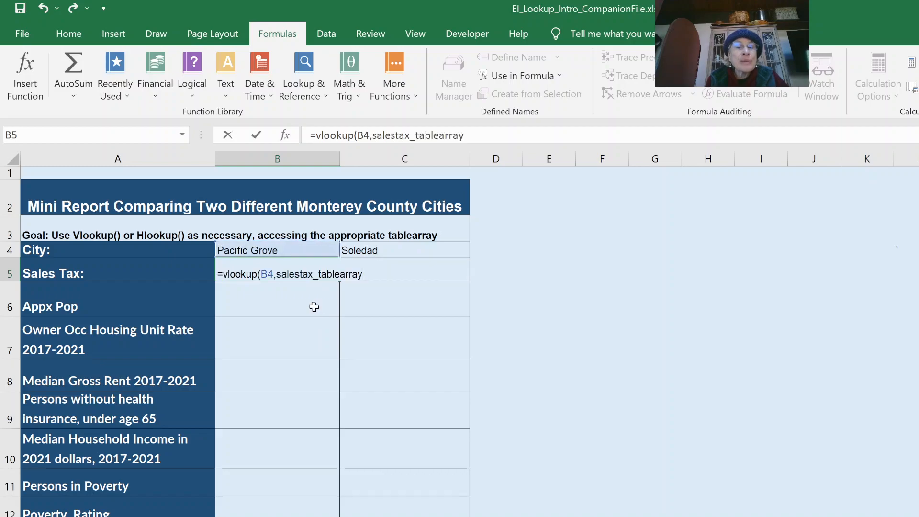
text(,)
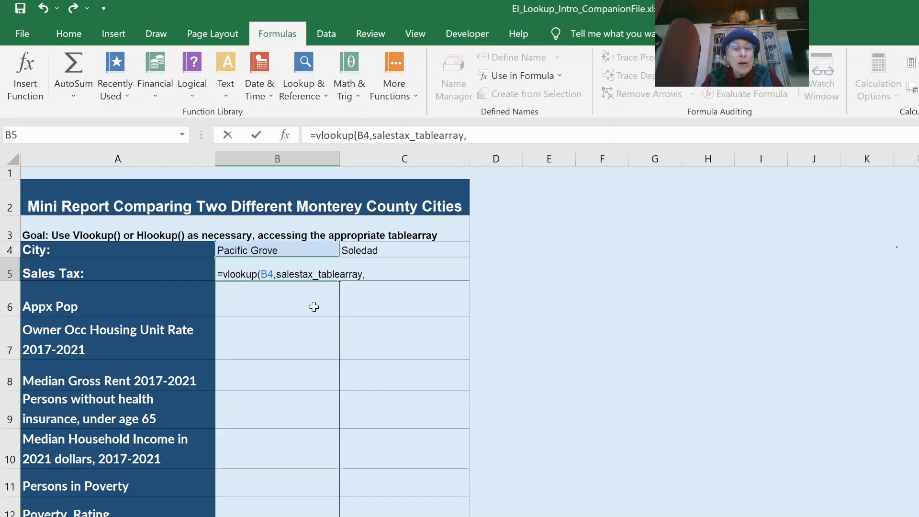
text(2)
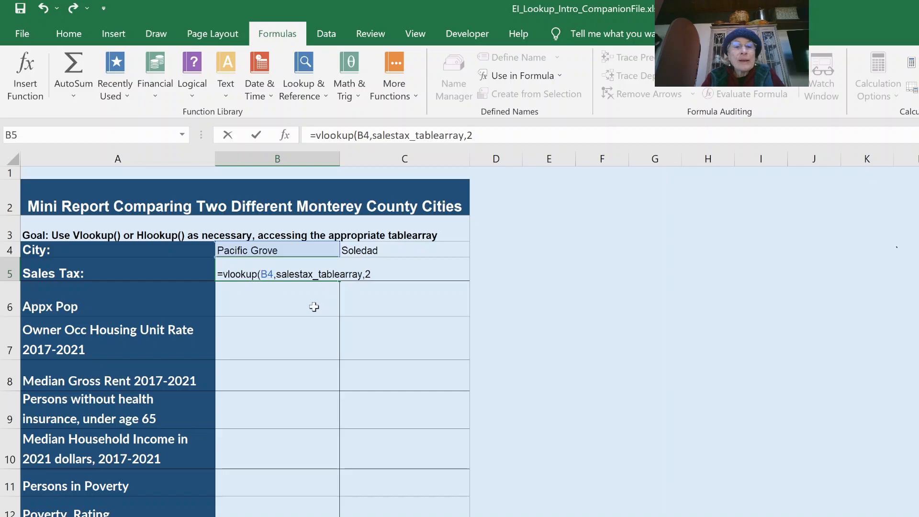
text(,false)
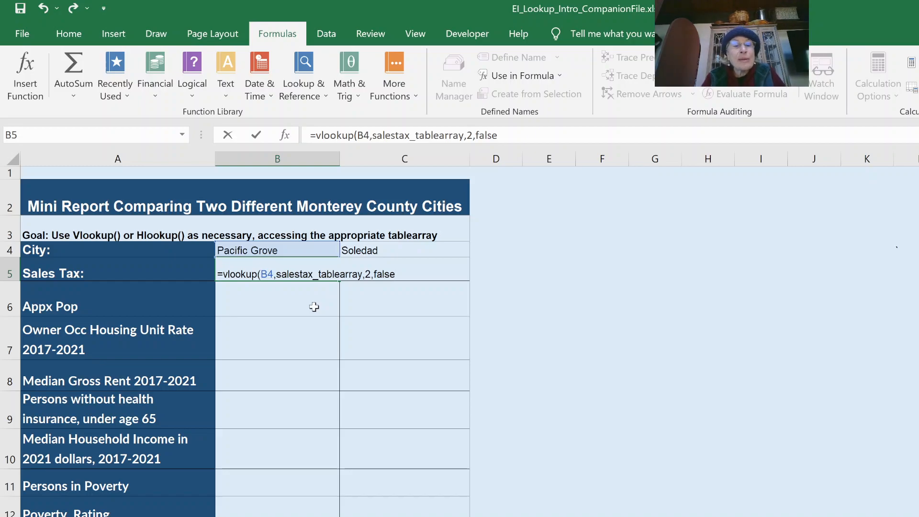
text())
key(Return)
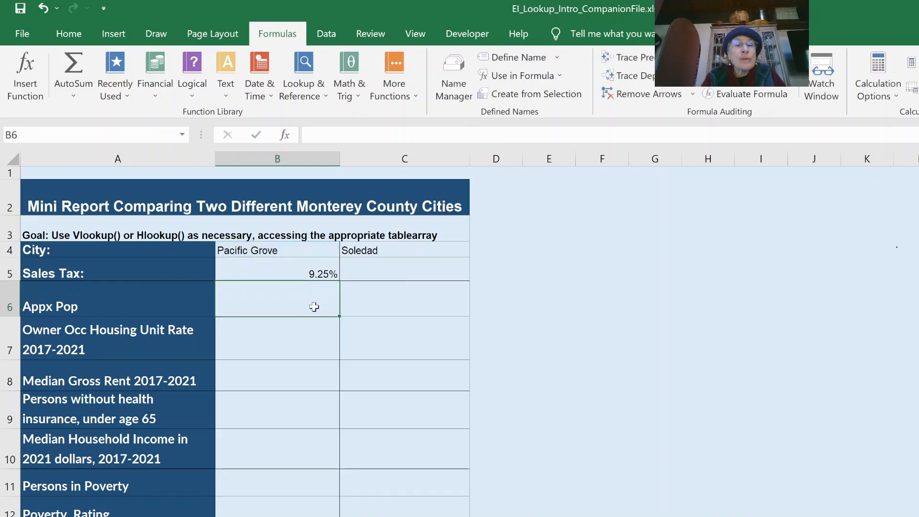
Copy the Sales Tax formula from B5 into C5 for Soledad and check the lookup reference in both cells.
click(309, 267)
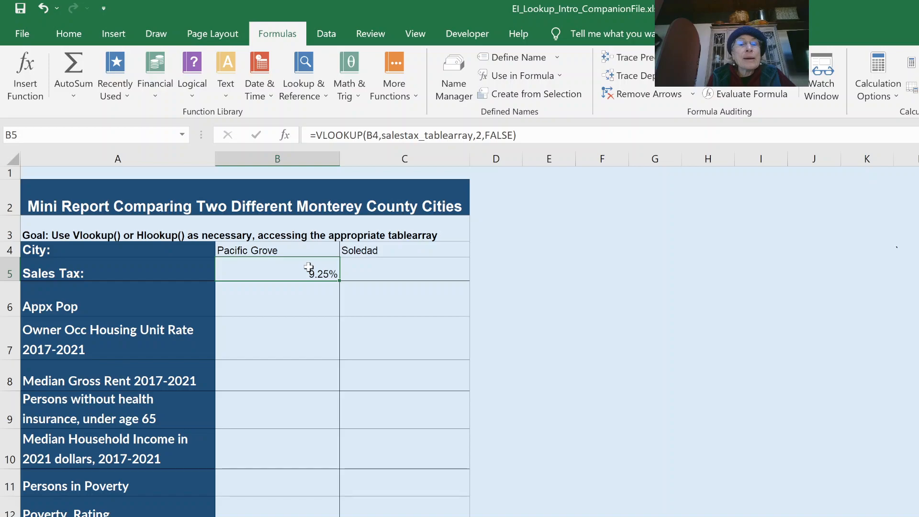
drag(342, 282, 433, 275)
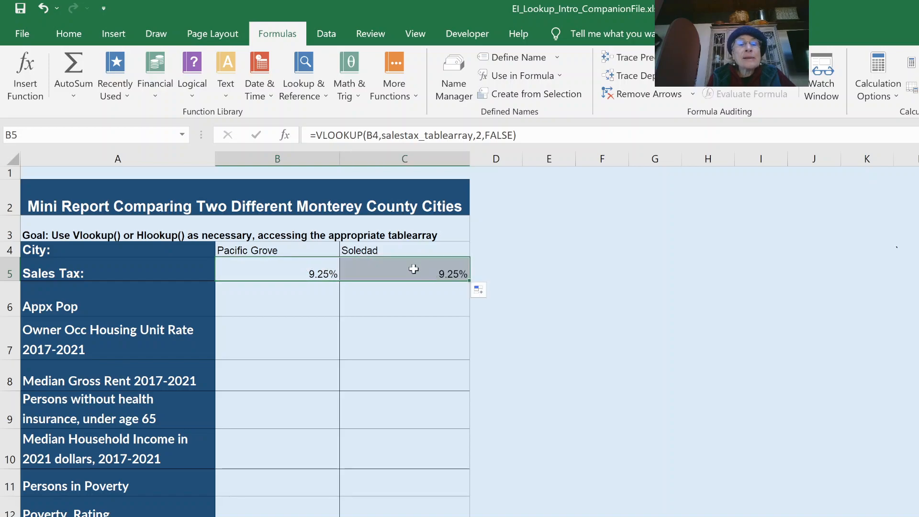
click(413, 269)
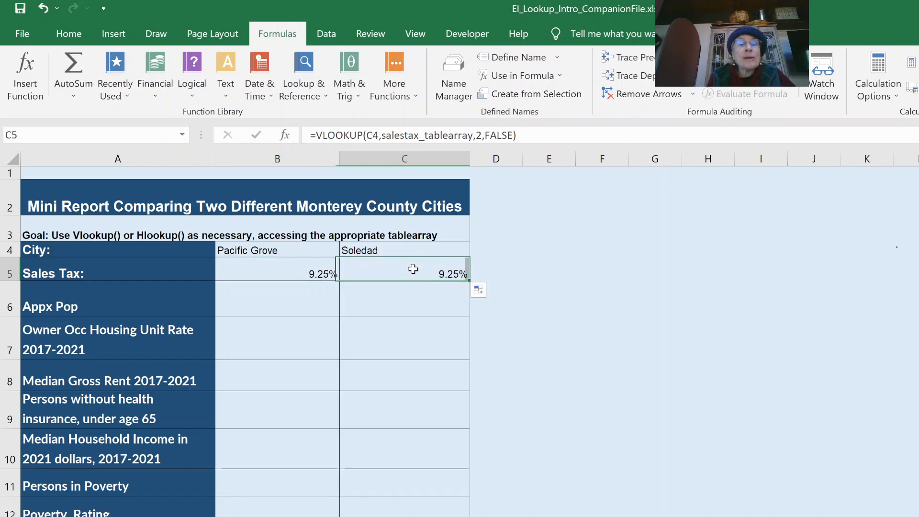
click(267, 270)
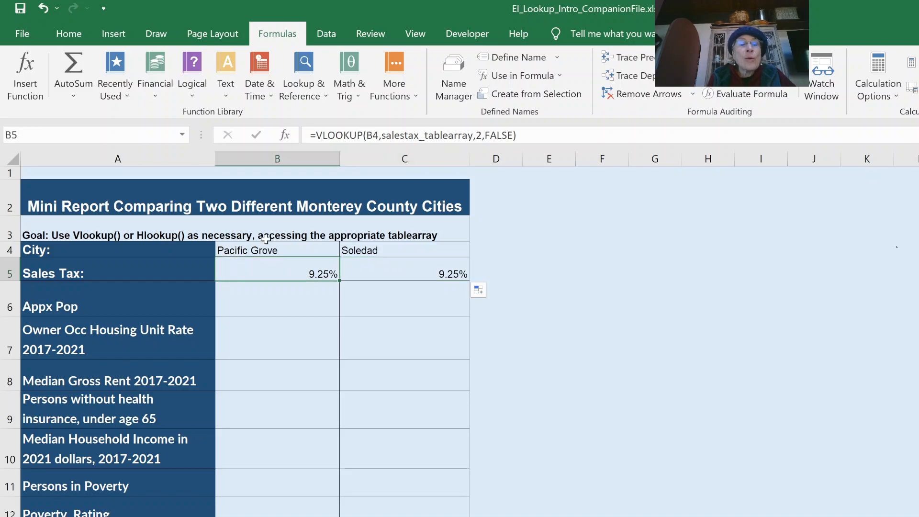
click(397, 271)
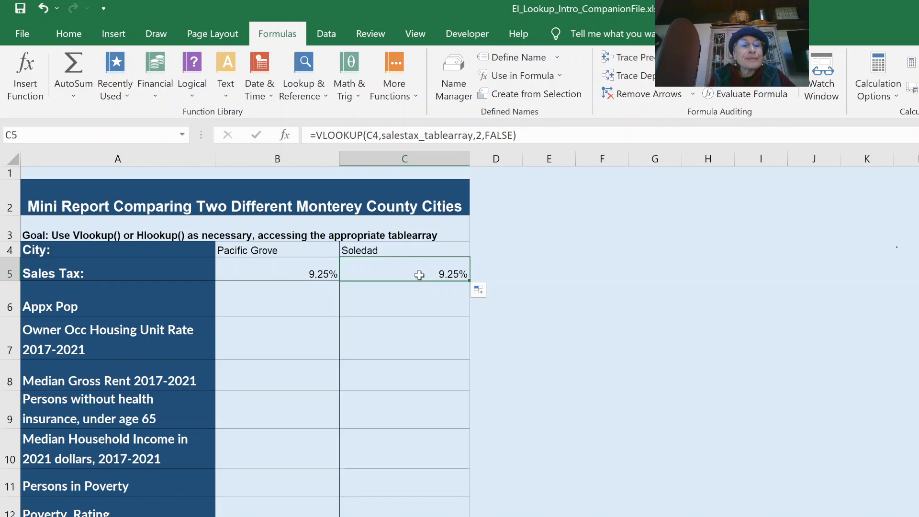
Start at the Pacific Grove Appx Pop cell B6, review the city demographics table on the census sheet, and return to the report.
click(298, 308)
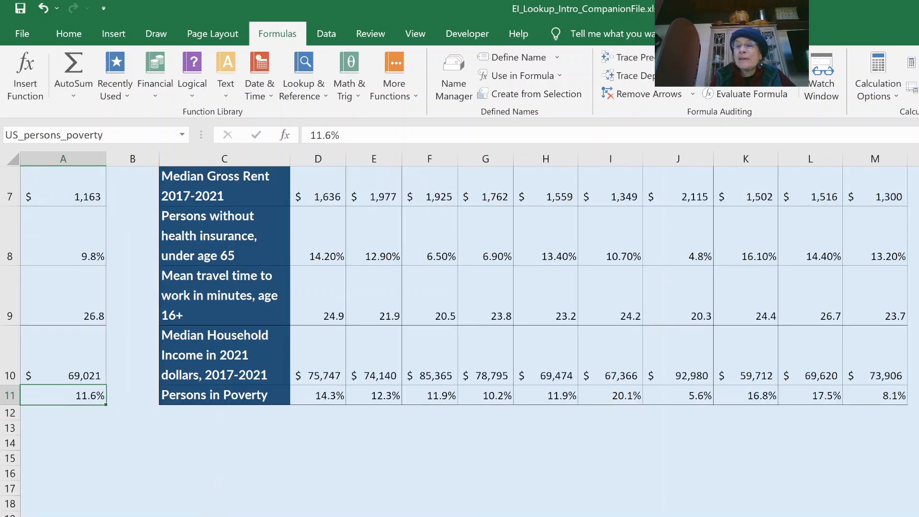
scroll(460, 335, up, 2)
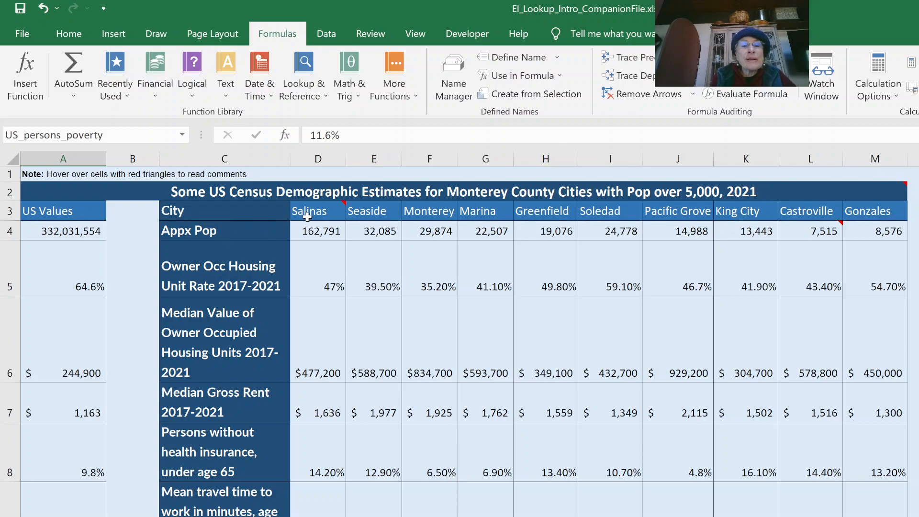
mouse_move(327, 211)
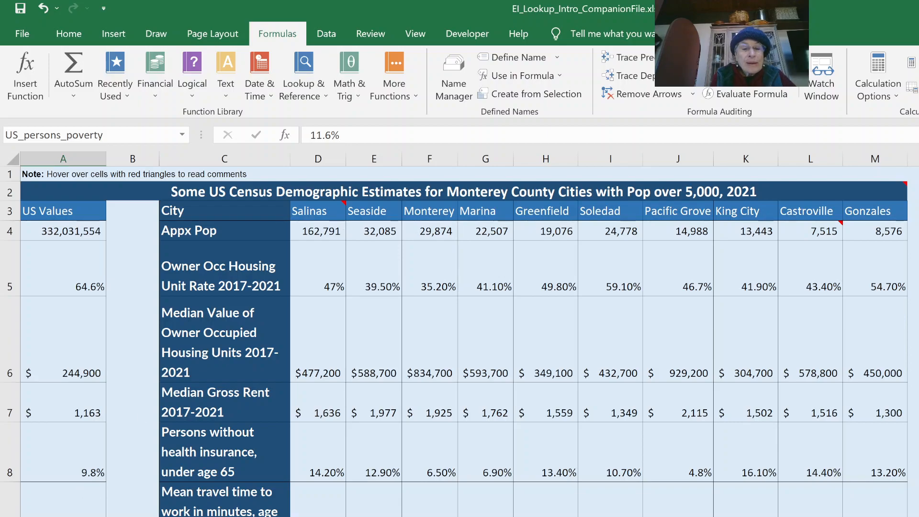
key(ctrl+Page_Down)
key(ctrl+Page_Down)
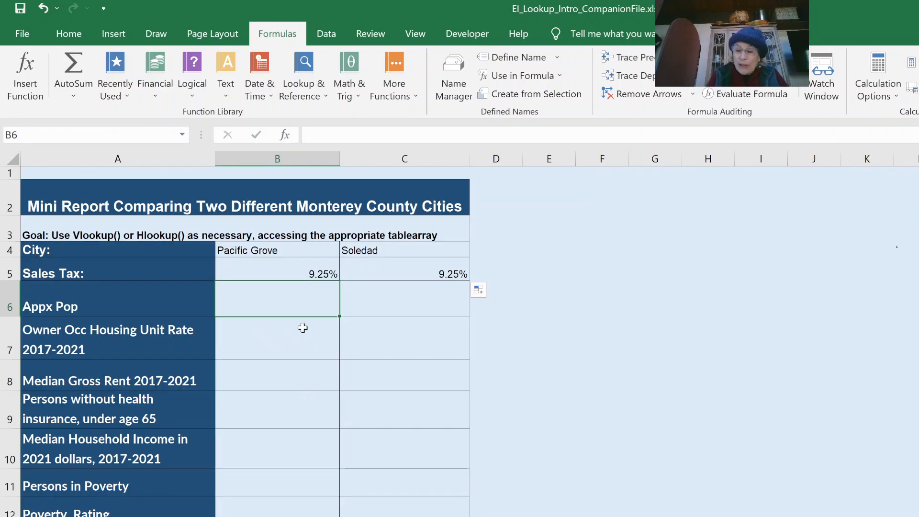
Enter =HLOOKUP(B$4,citydemo_tablearray,2,FALSE) in B6 to retrieve Pacific Grove's approximate population.
text(=hlookup()
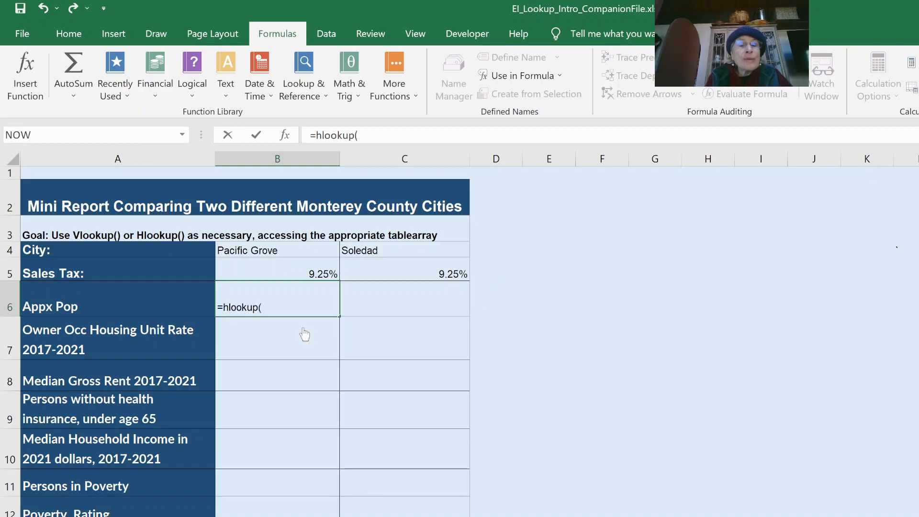
click(254, 248)
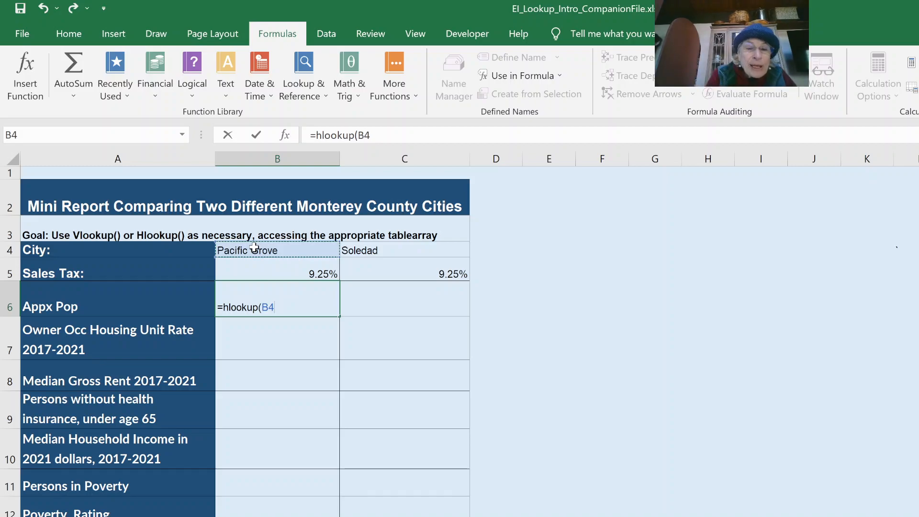
key(F4)
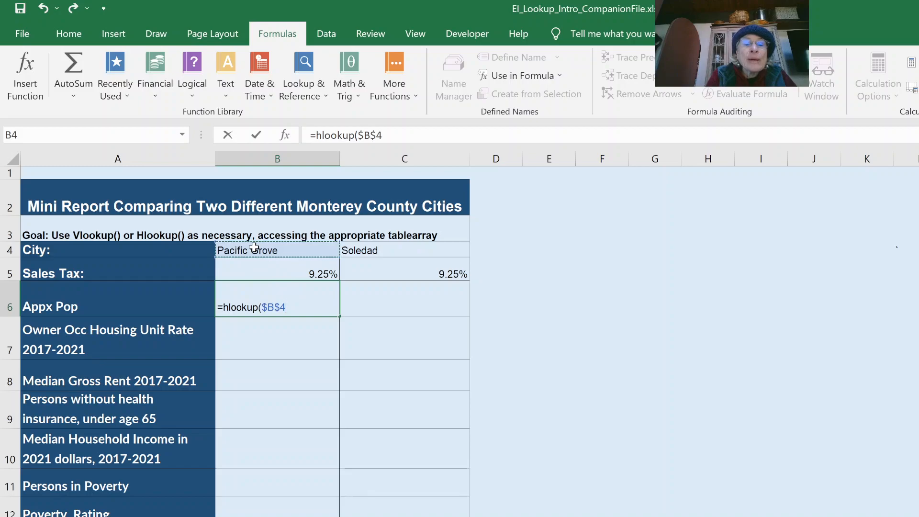
key(F4)
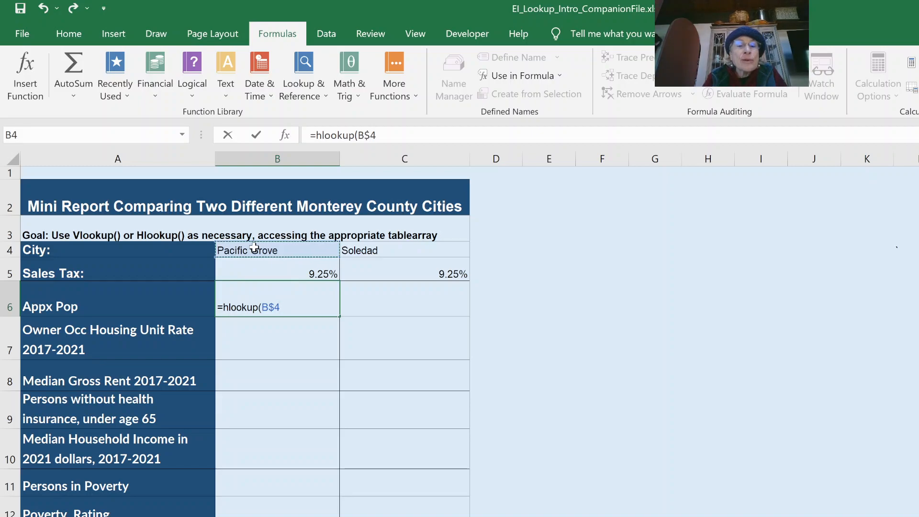
text(,)
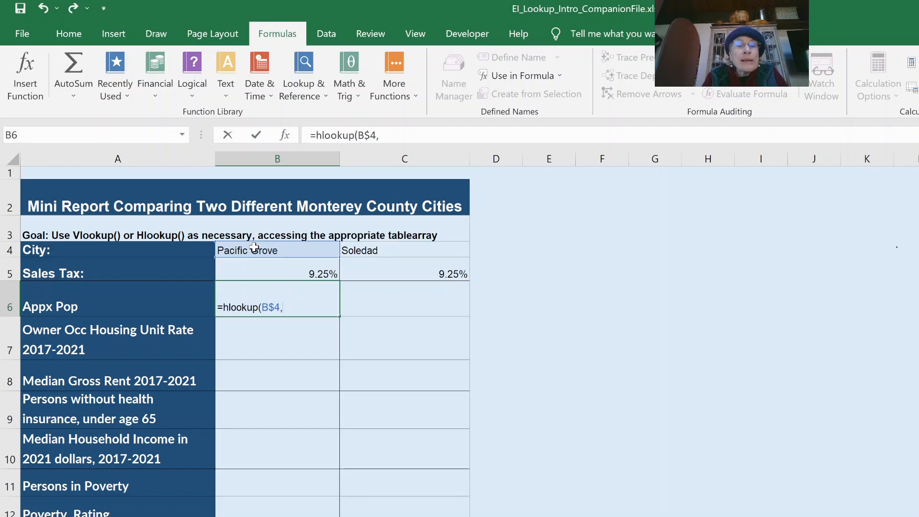
text(ci)
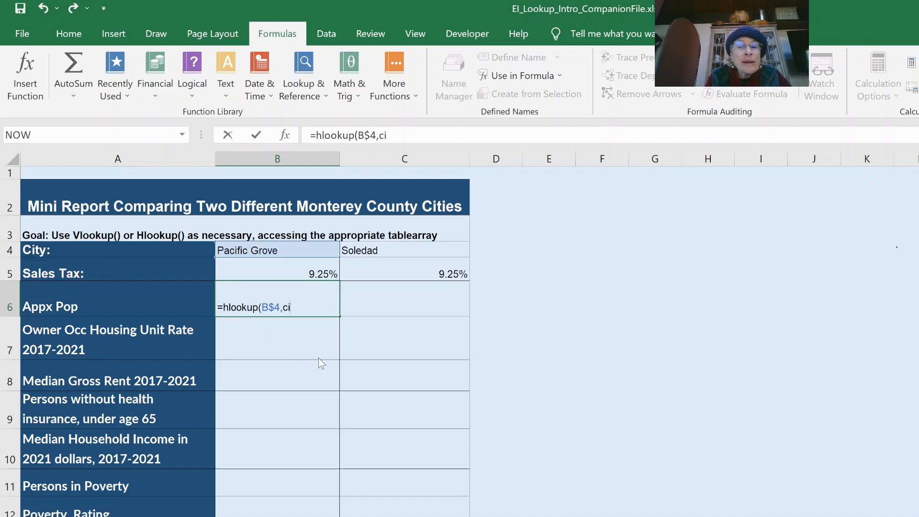
key(Tab)
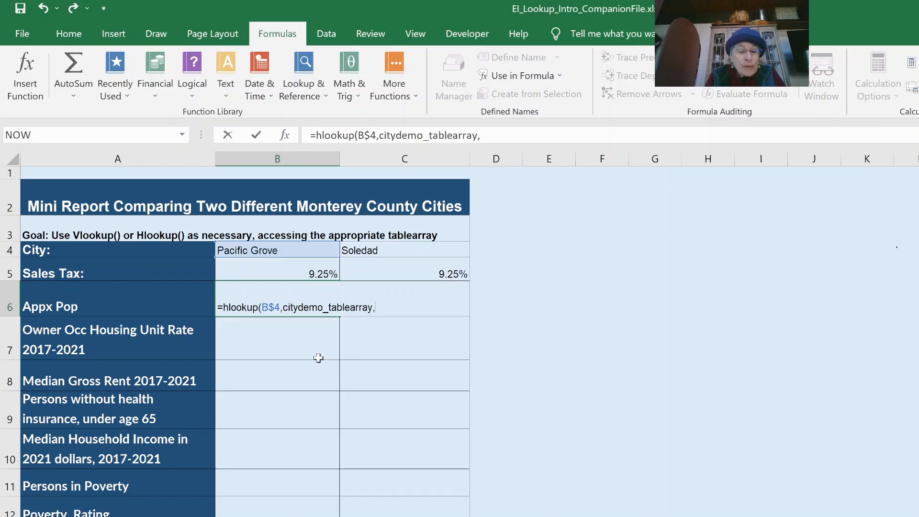
text(,2)
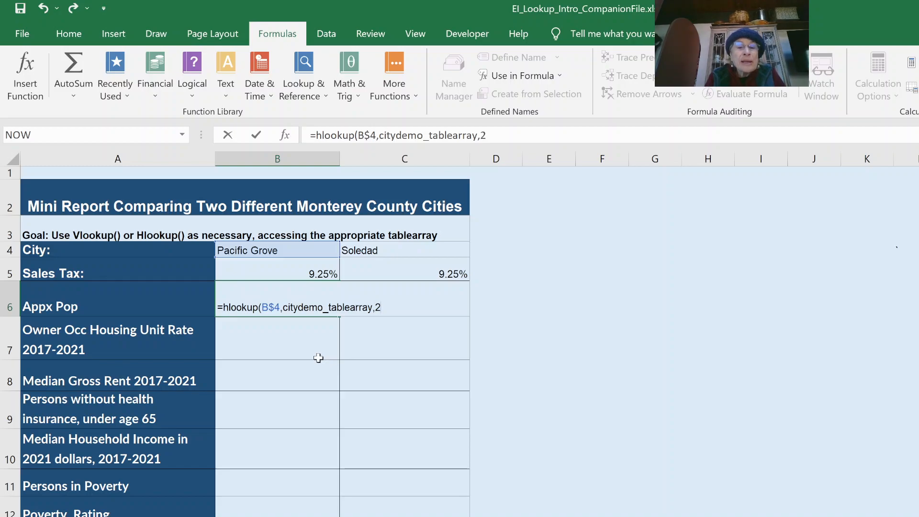
text(,false))
key(Return)
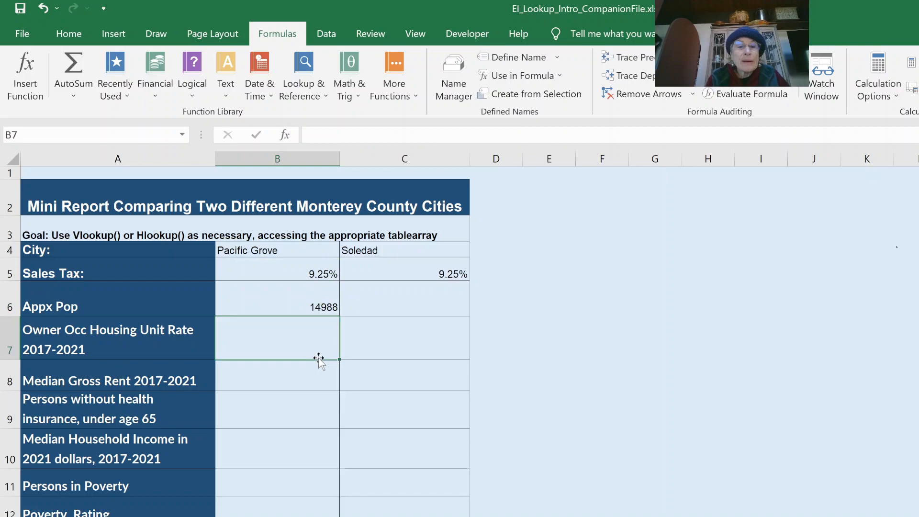
Format the population in B6 with a thousands comma and no decimal places.
click(294, 305)
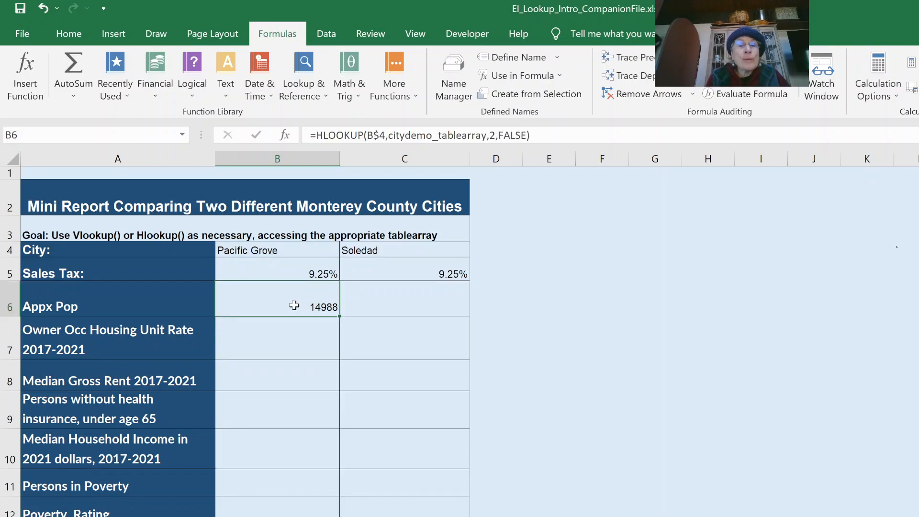
click(71, 32)
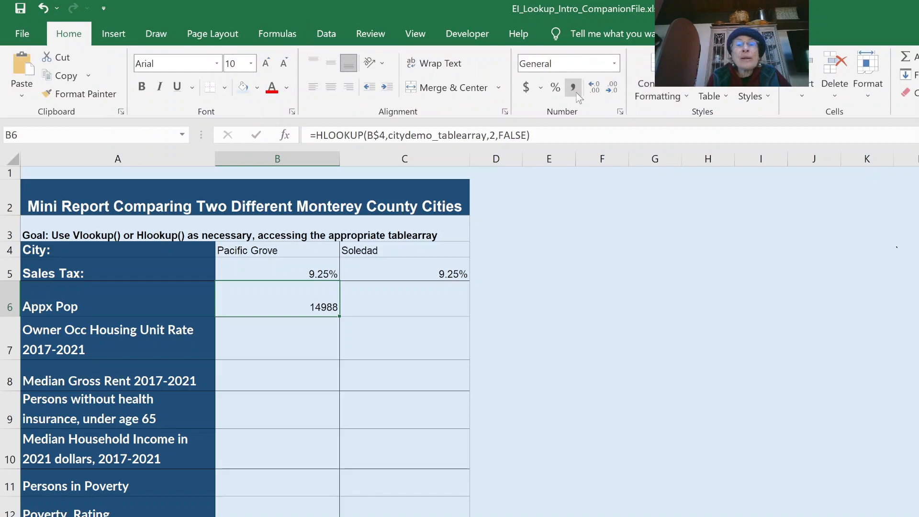
click(574, 88)
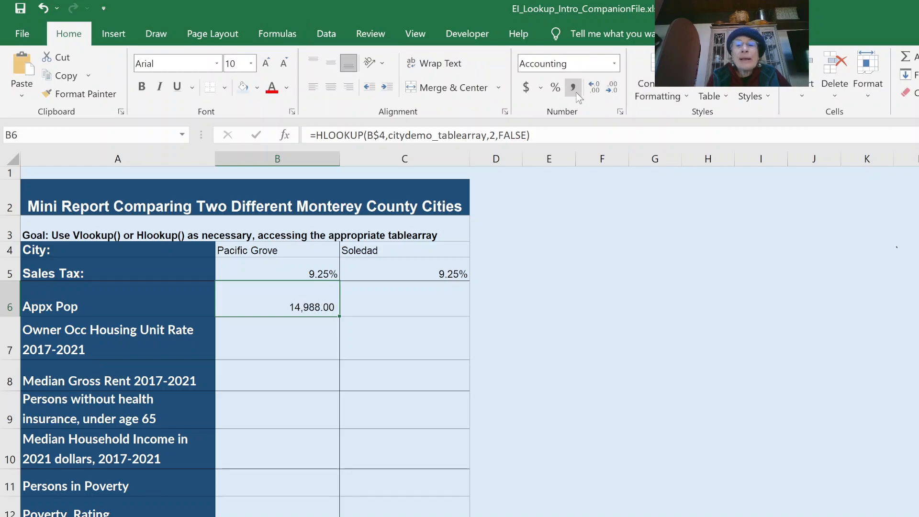
click(608, 92)
click(608, 92)
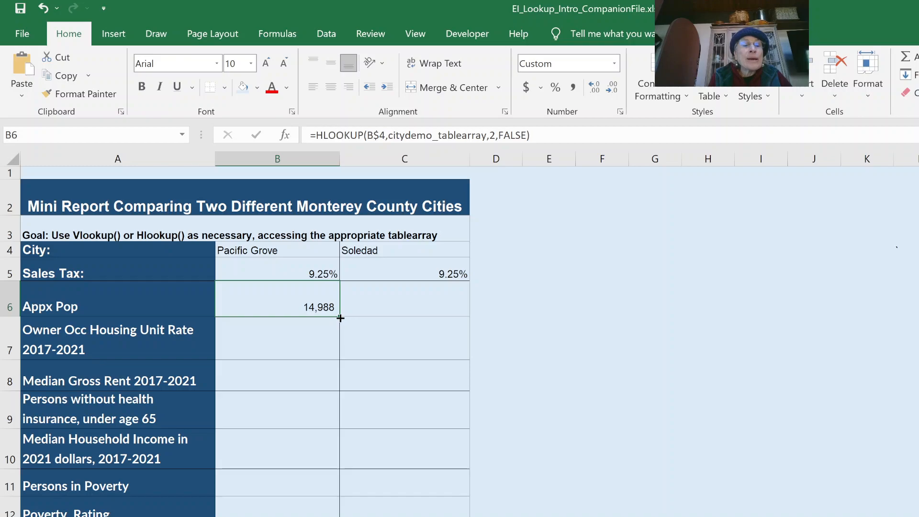
Copy the HLOOKUP formula from B6 into B7 and change its row index to 3 for the owner-occupied housing rate.
drag(341, 318, 335, 345)
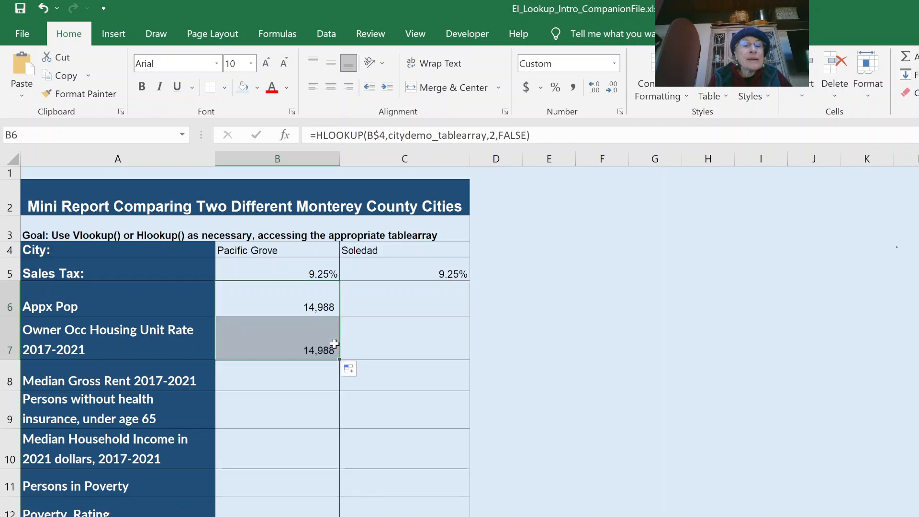
click(297, 341)
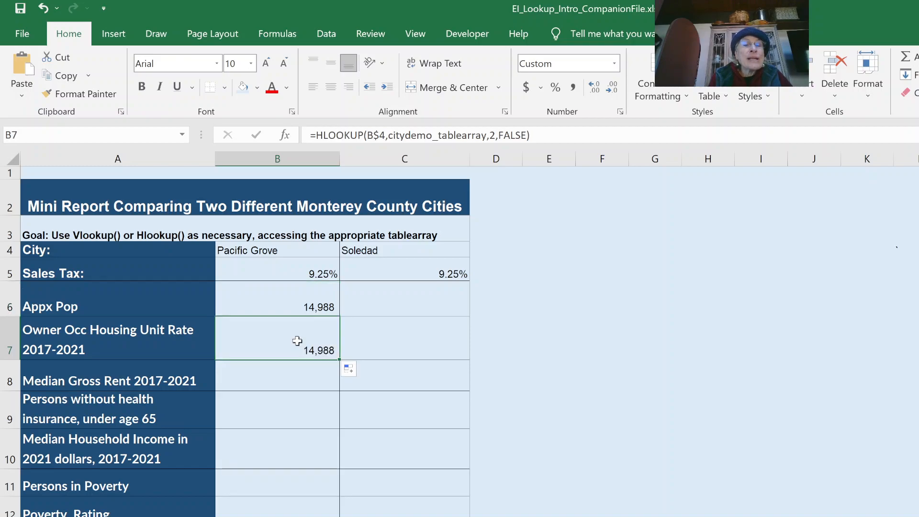
double_click(494, 135)
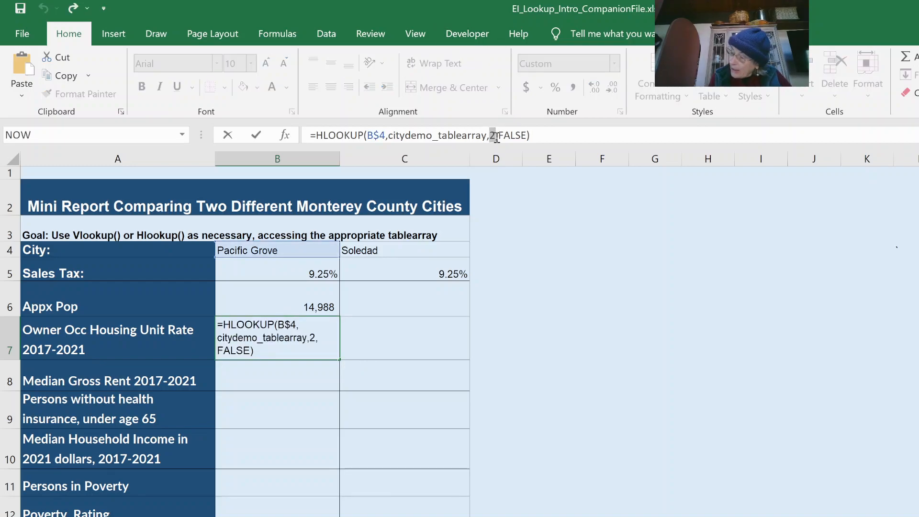
text(3)
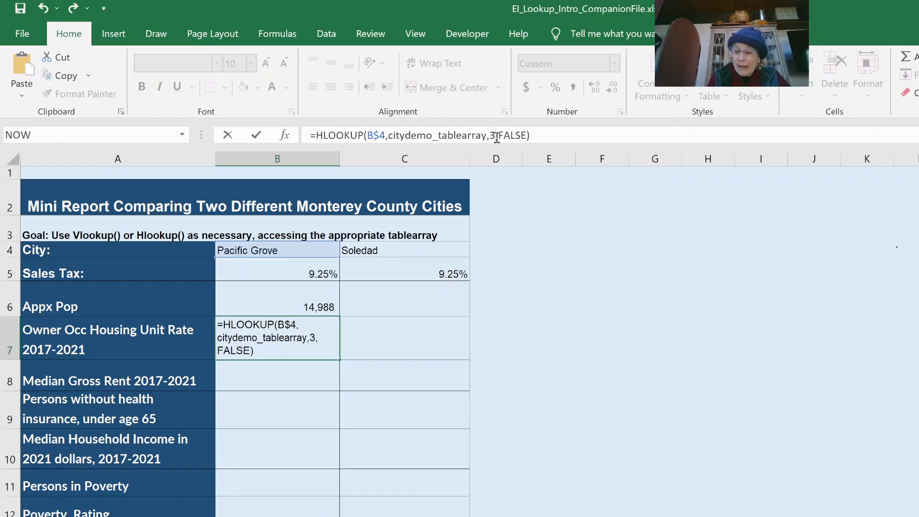
key(Return)
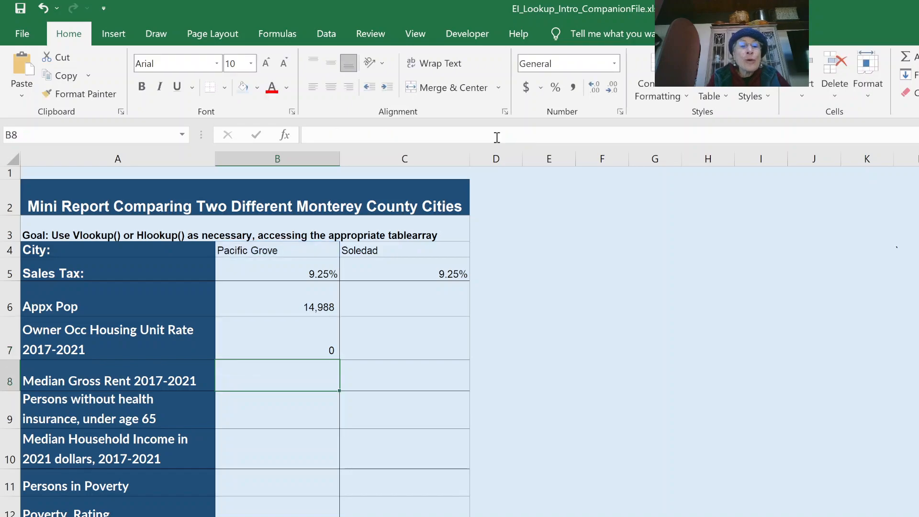
Format the owner-occupied housing rate in B7 as a percentage with one decimal place.
click(305, 328)
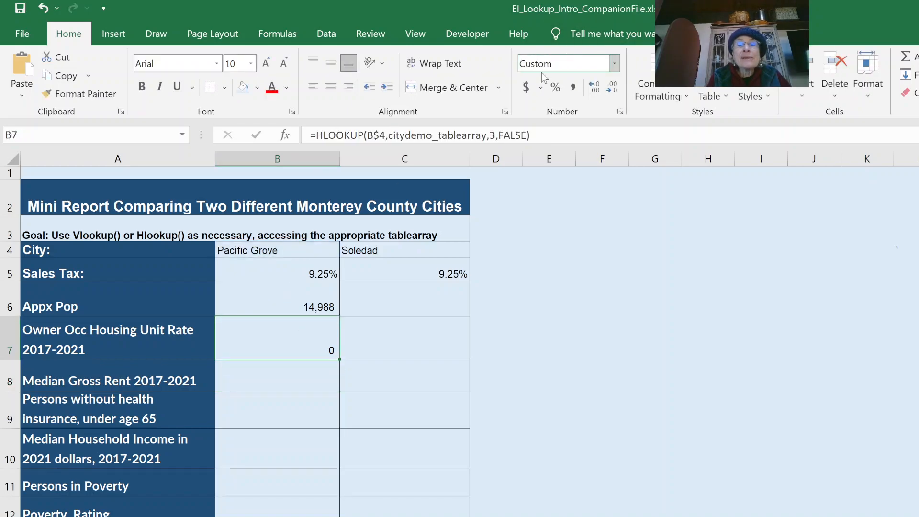
click(557, 91)
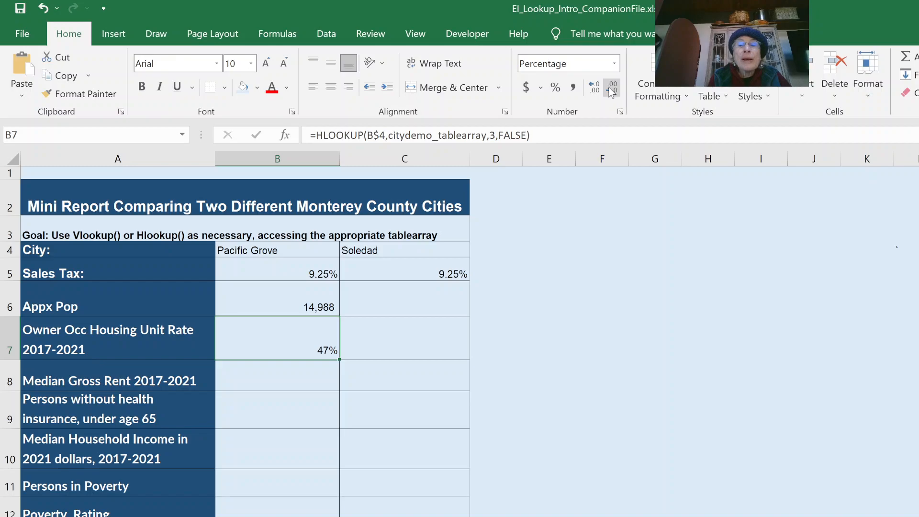
click(592, 89)
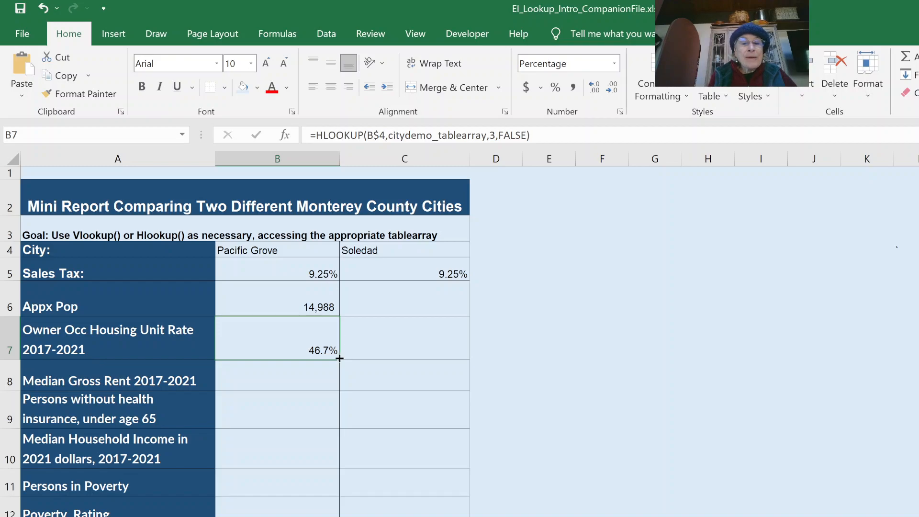
Copy the HLOOKUP formula from B7 into B8 and change its row index to 5 for the median gross rent.
drag(339, 360, 341, 390)
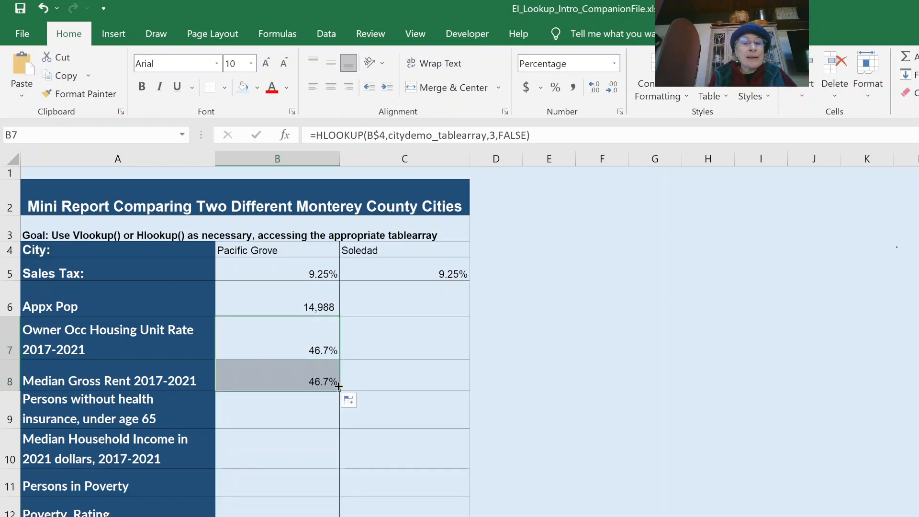
click(309, 377)
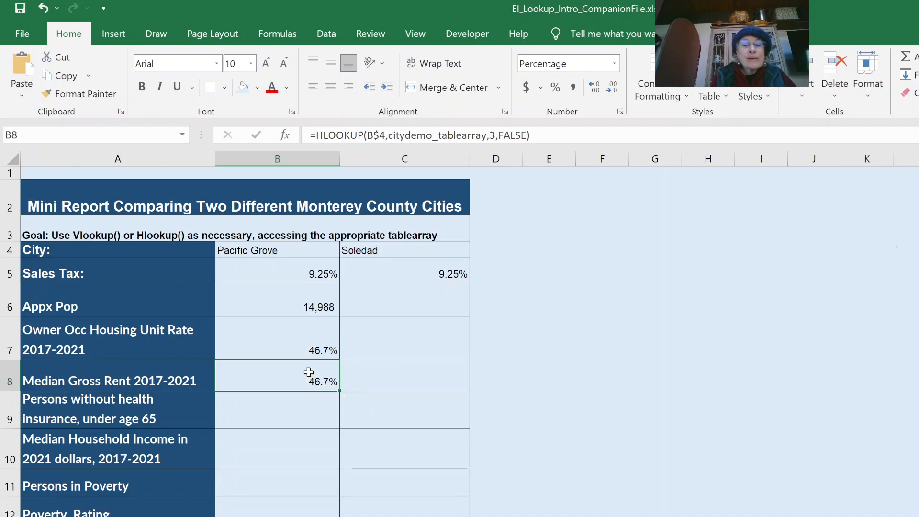
double_click(310, 373)
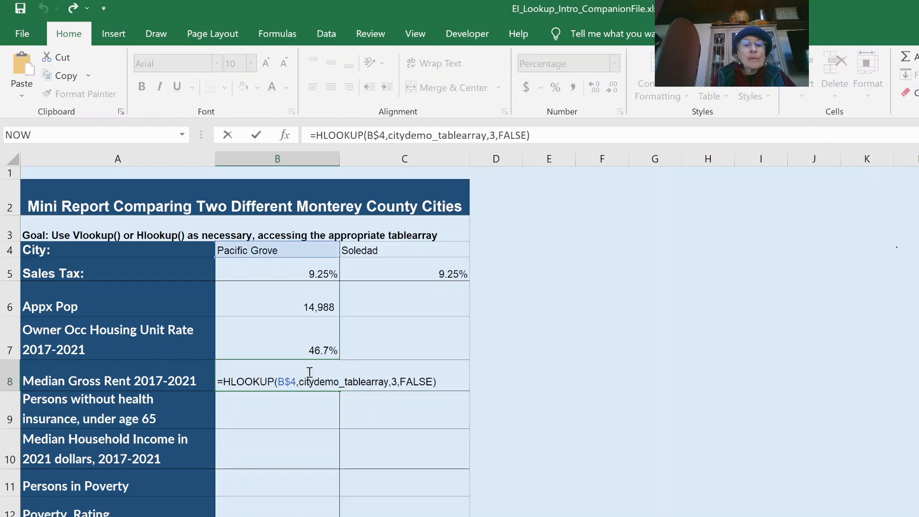
double_click(393, 382)
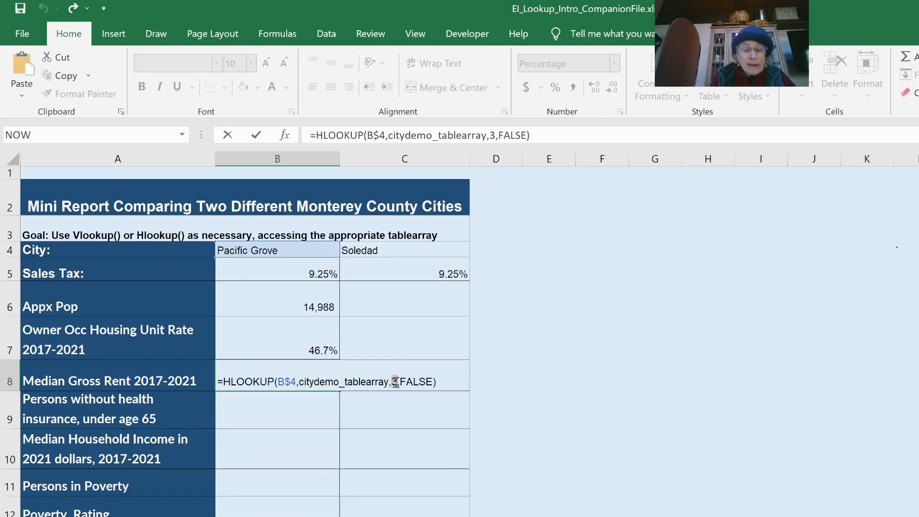
text(5)
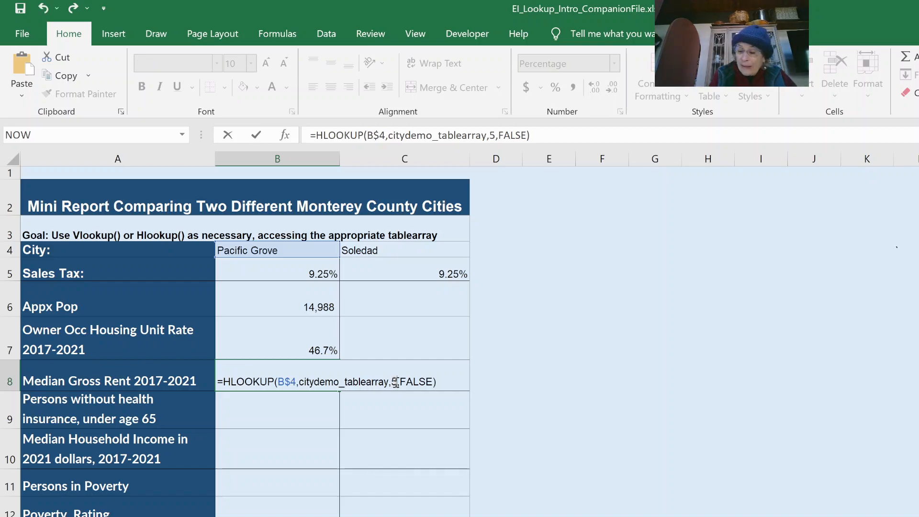
key(Return)
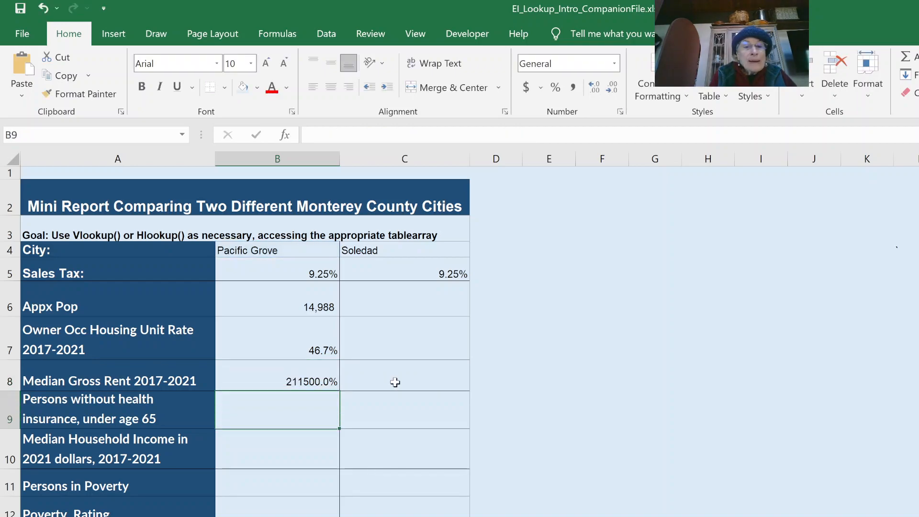
Format the median gross rent in B8 in dollar accounting style with no decimal places.
click(302, 379)
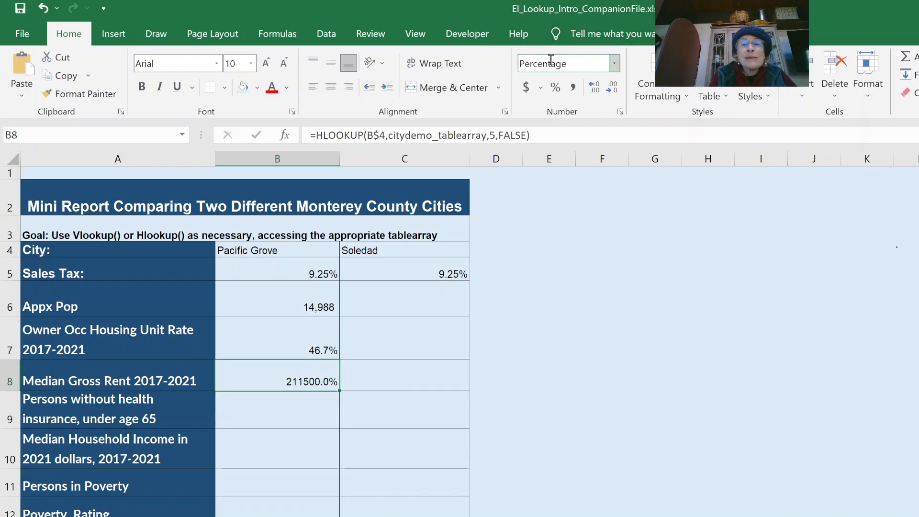
click(525, 89)
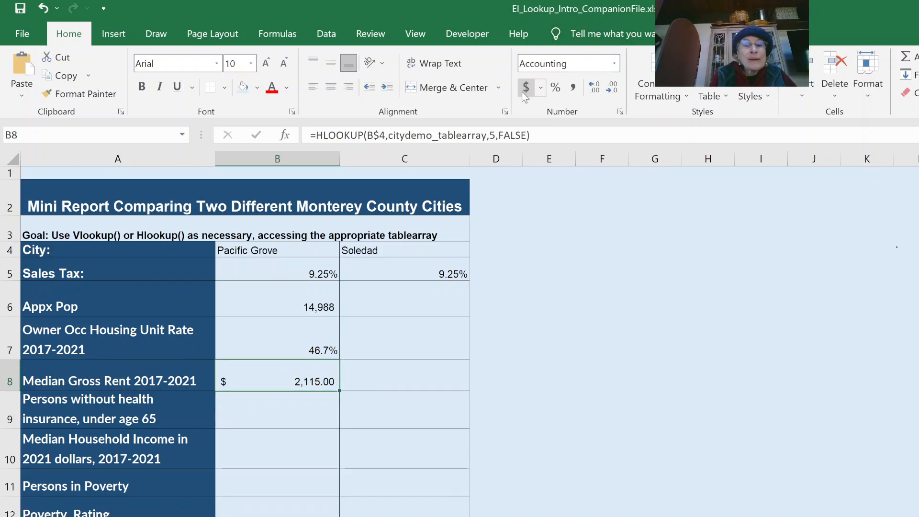
click(613, 93)
click(614, 92)
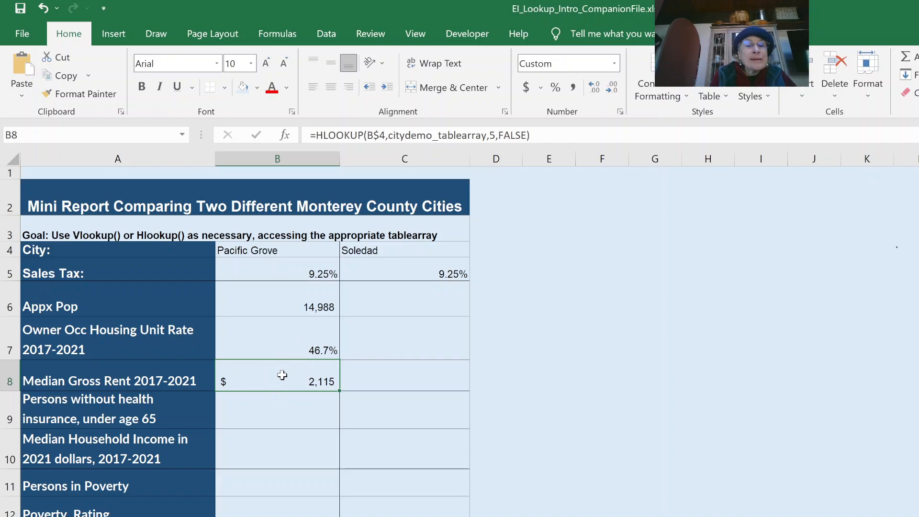
Copy the HLOOKUP formula from B7 into B9 and change its row index to 6 for persons without health insurance.
click(274, 331)
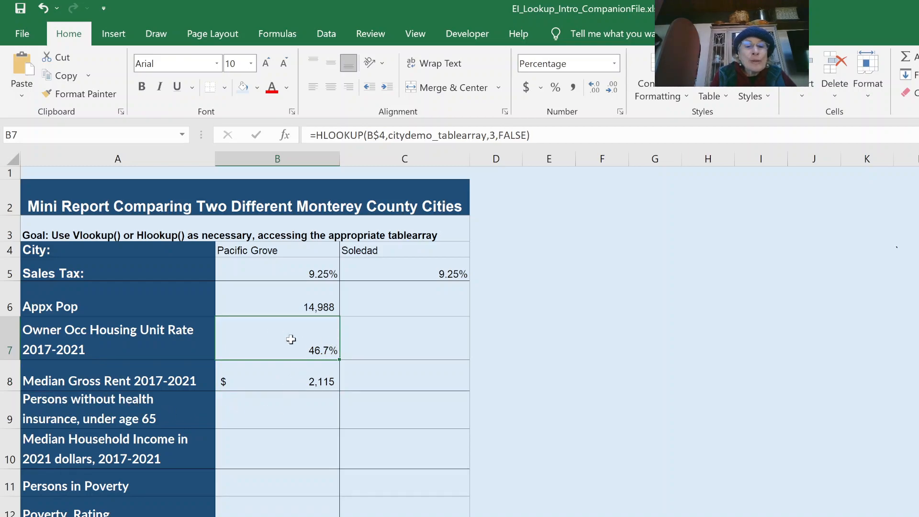
key(ctrl+c)
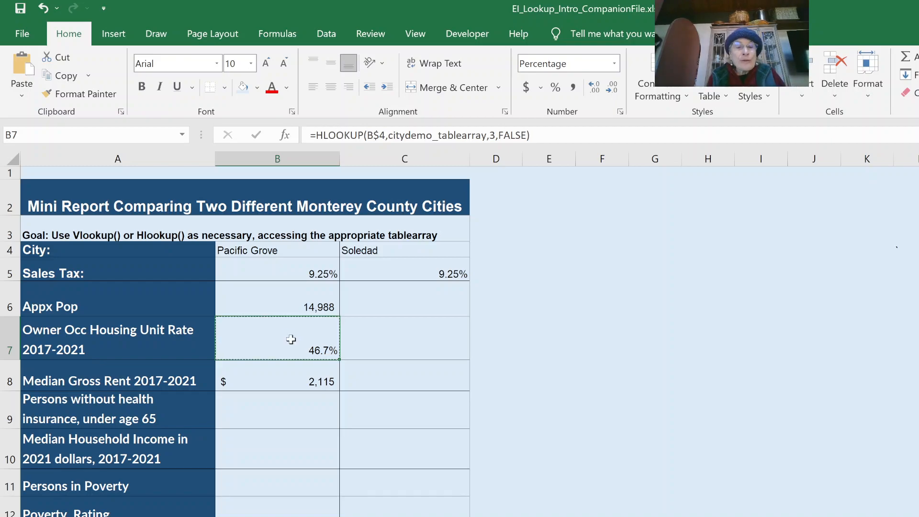
click(294, 419)
key(ctrl+v)
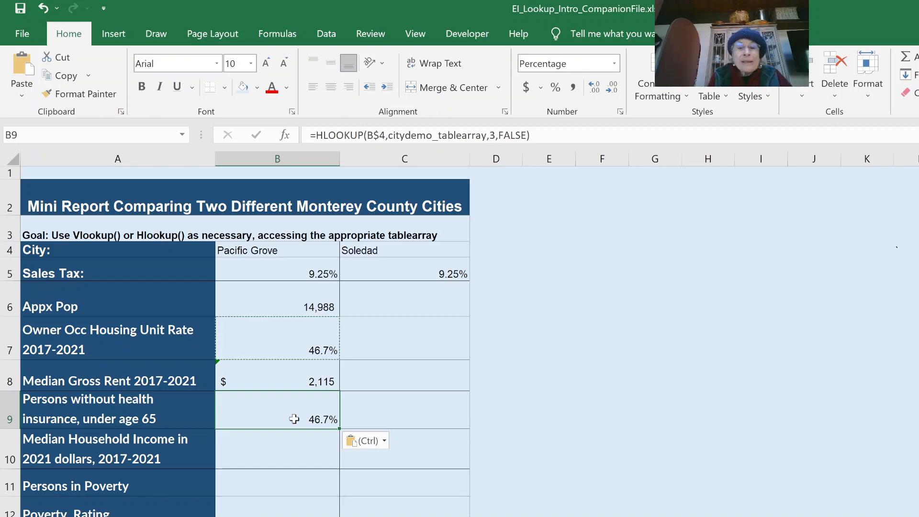
double_click(492, 135)
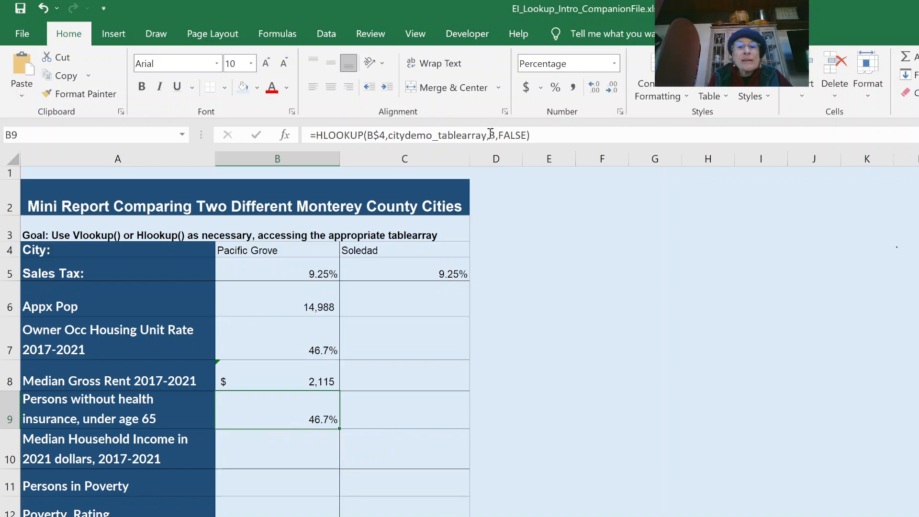
text(6)
key(Return)
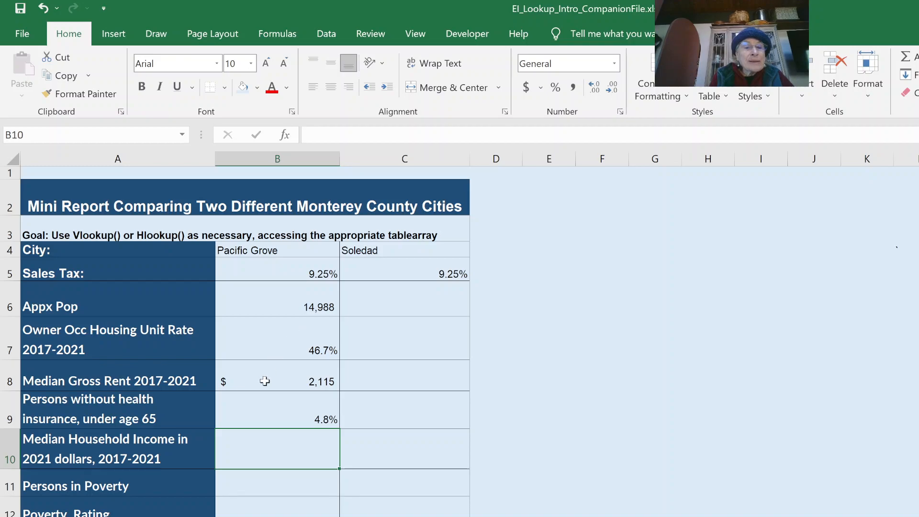
click(295, 411)
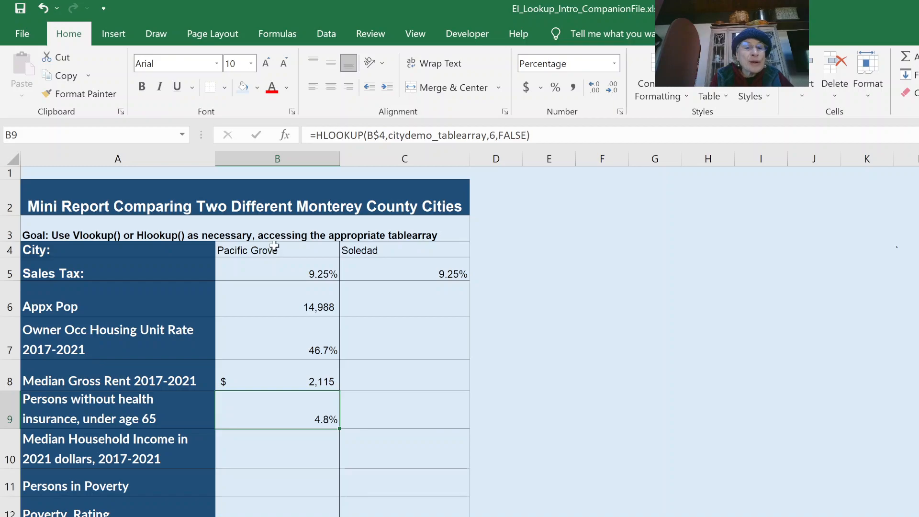
Copy the HLOOKUP formula from B8 into B10 and change its row index to 8 for the median household income.
click(271, 456)
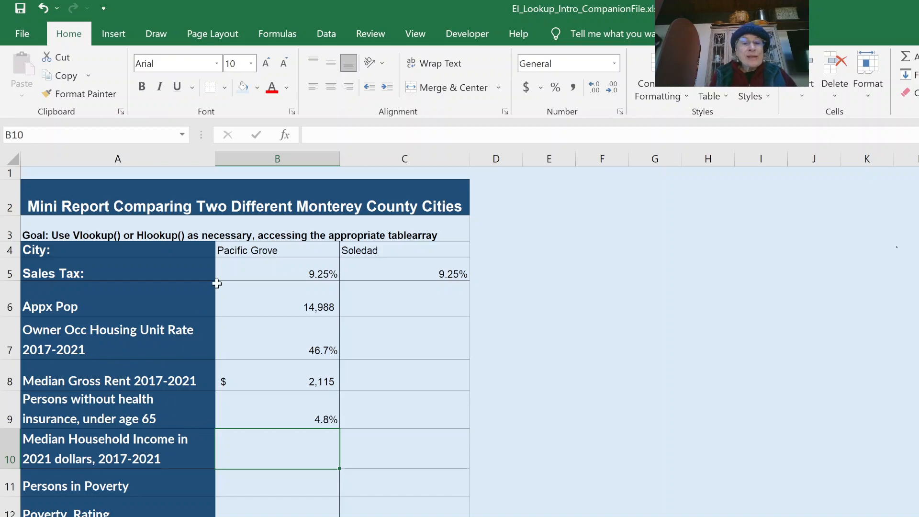
click(261, 382)
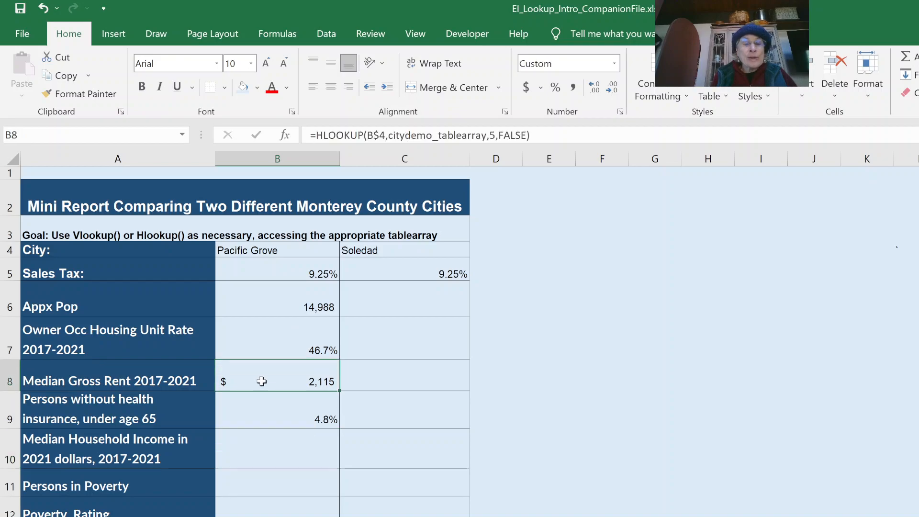
key(ctrl+c)
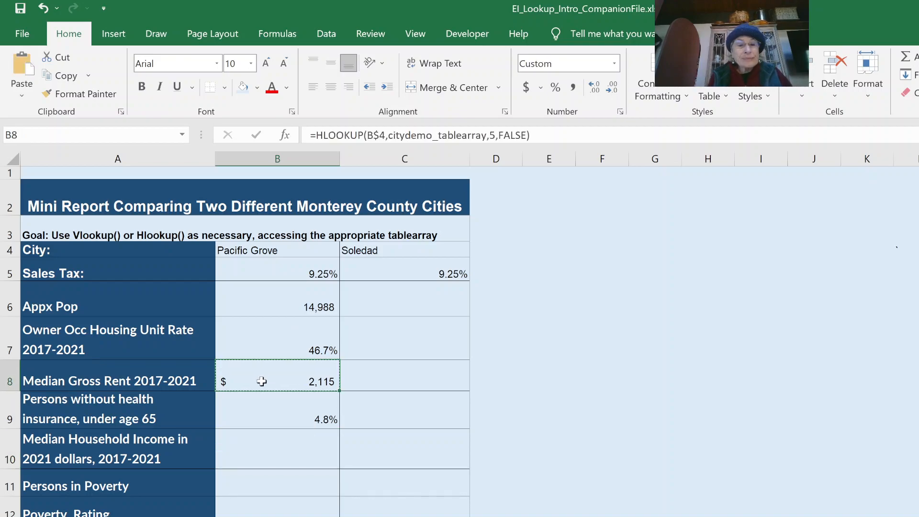
click(288, 447)
key(ctrl+v)
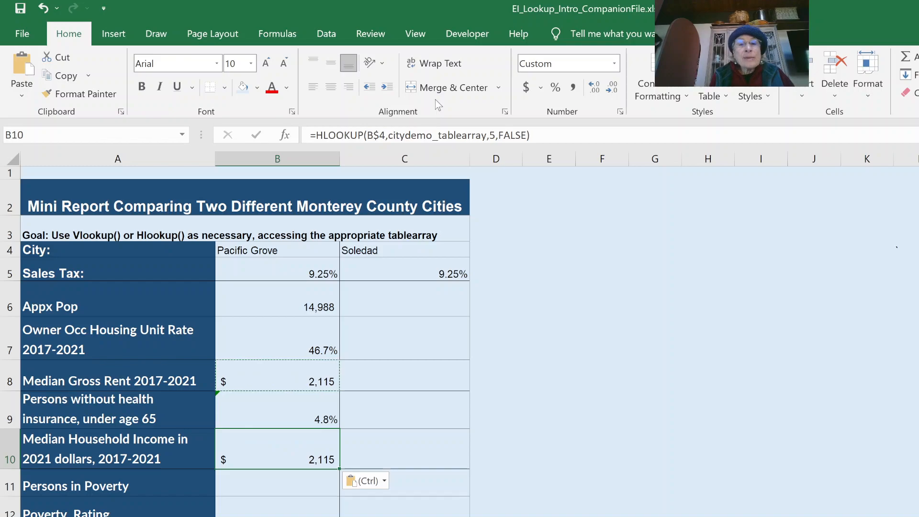
double_click(492, 135)
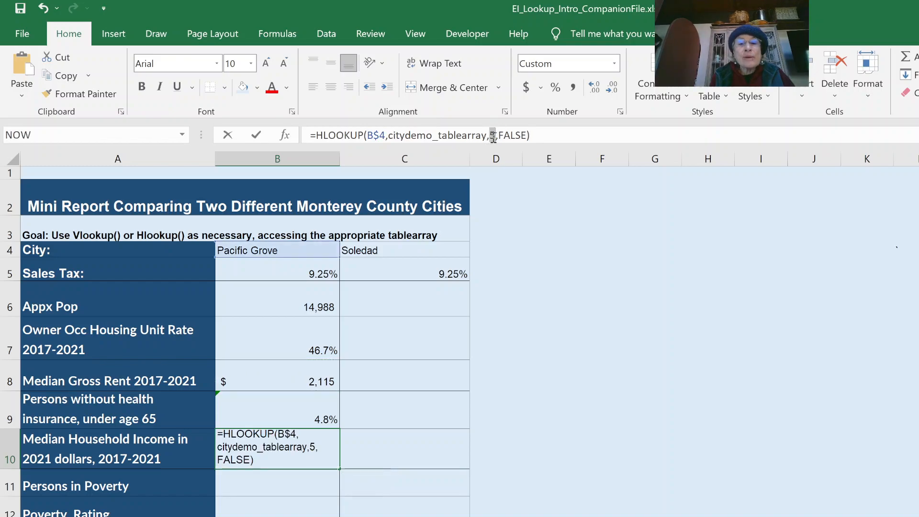
text(8)
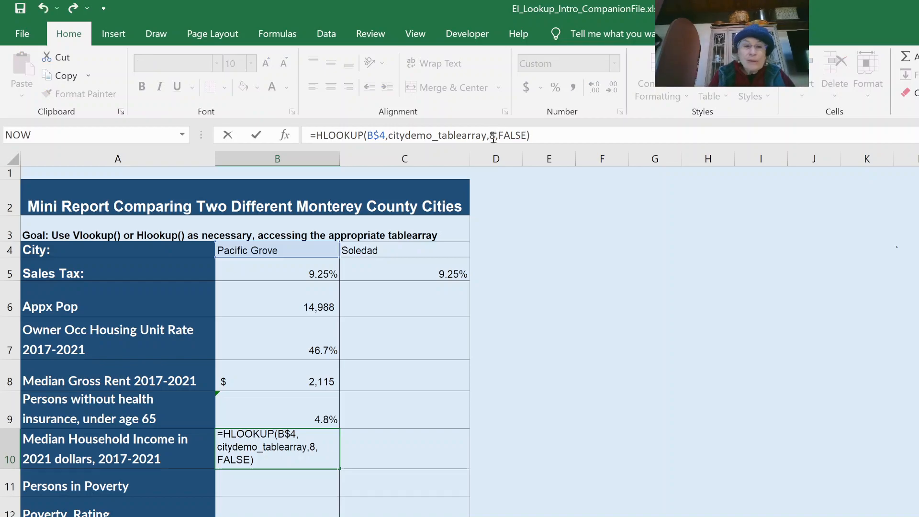
key(Return)
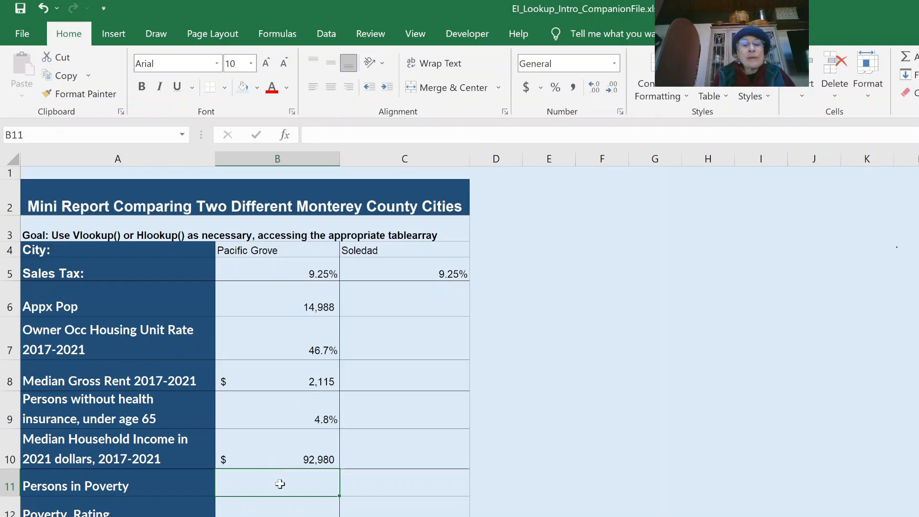
Copy the HLOOKUP formula from B9 into B11 and change its row index to 9 for persons in poverty.
click(277, 412)
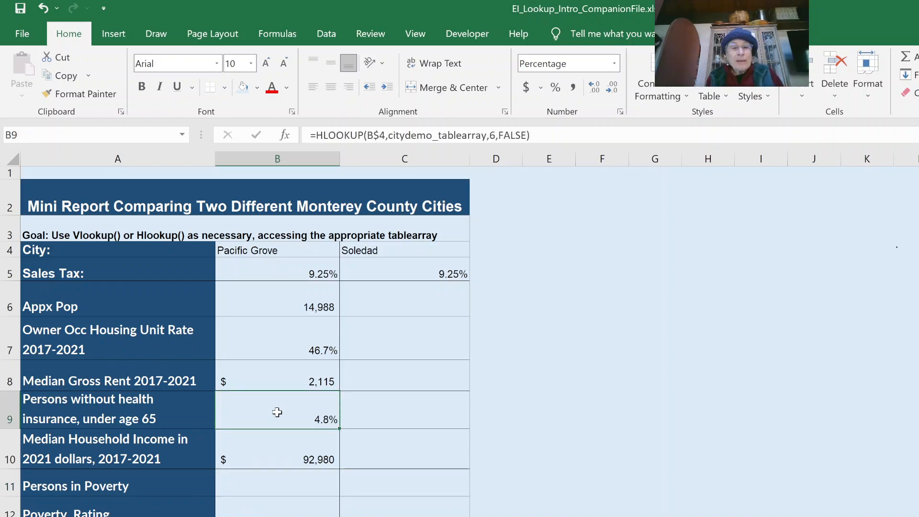
key(ctrl+c)
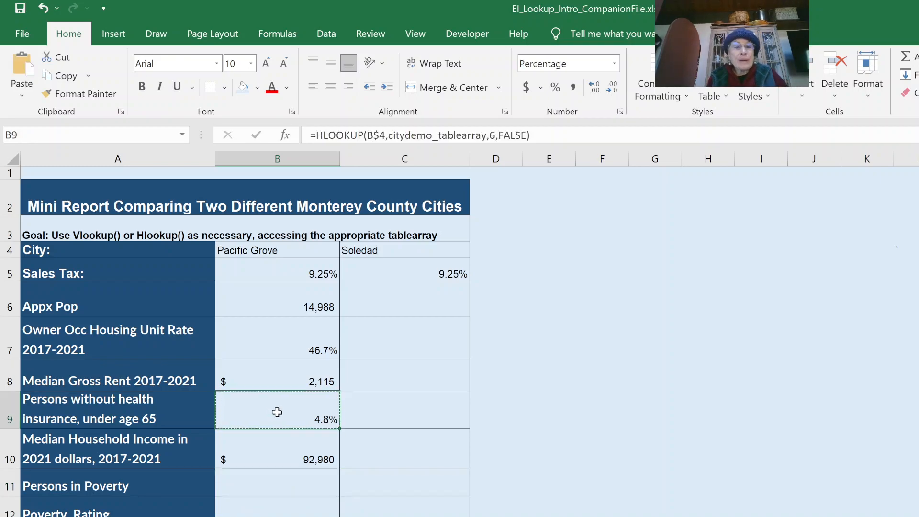
click(275, 480)
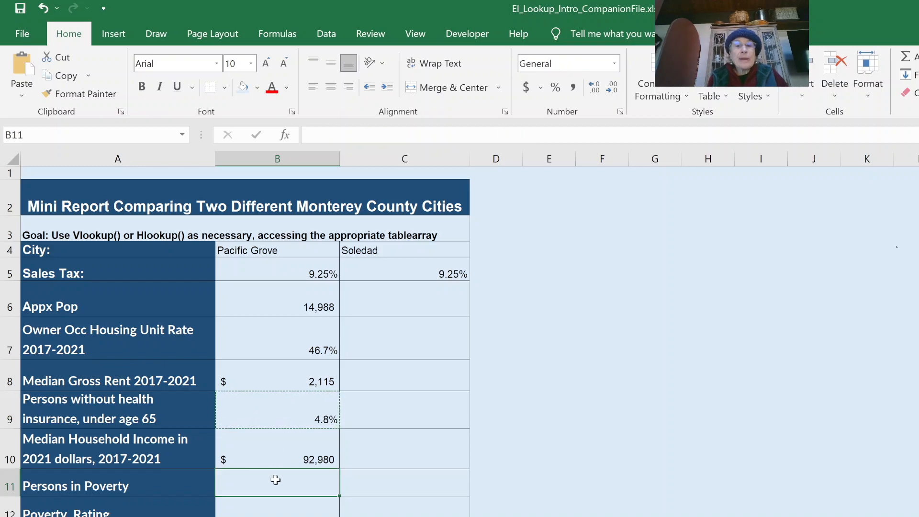
key(ctrl+v)
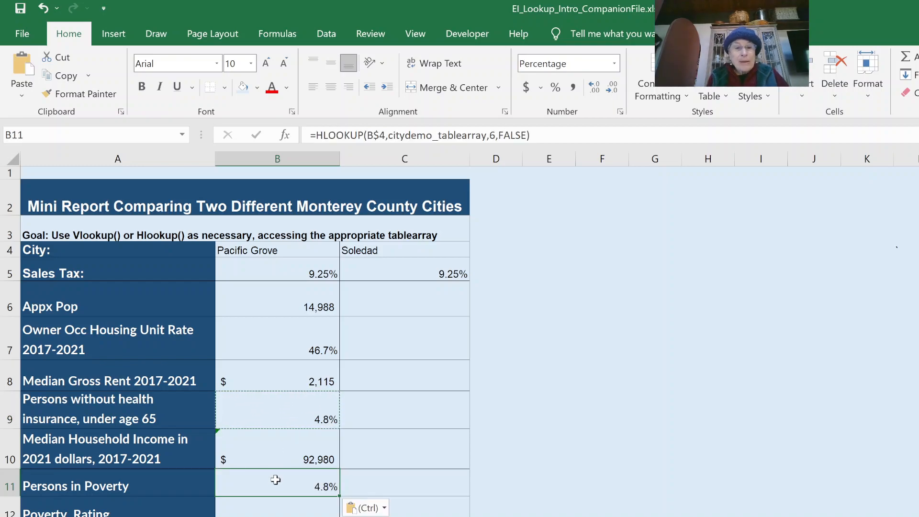
click(493, 136)
double_click(492, 136)
text(9)
key(Return)
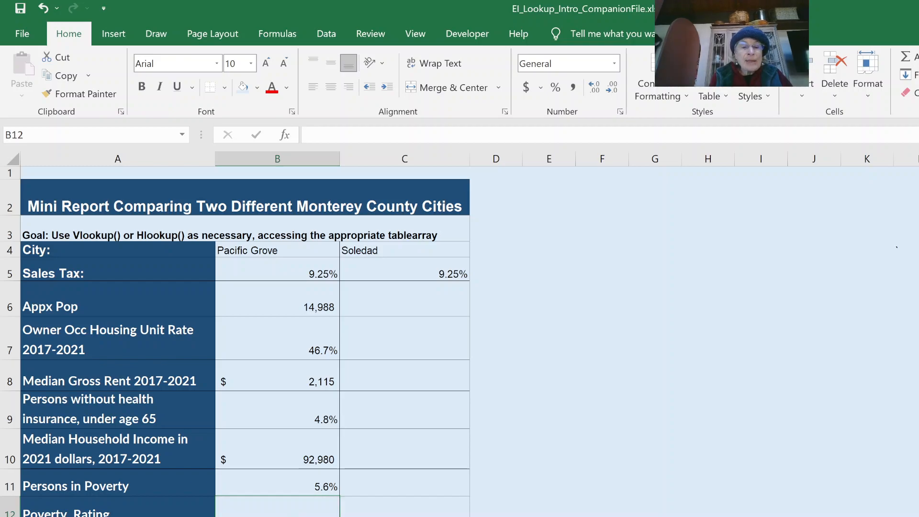
Check the Vlookup() Example 2 worksheet, and enter =VLOOKUP(B11,PovLev_tablearray,2,TRUE) in B12 of the two-city report for the poverty rating.
key(ctrl+Page_Up)
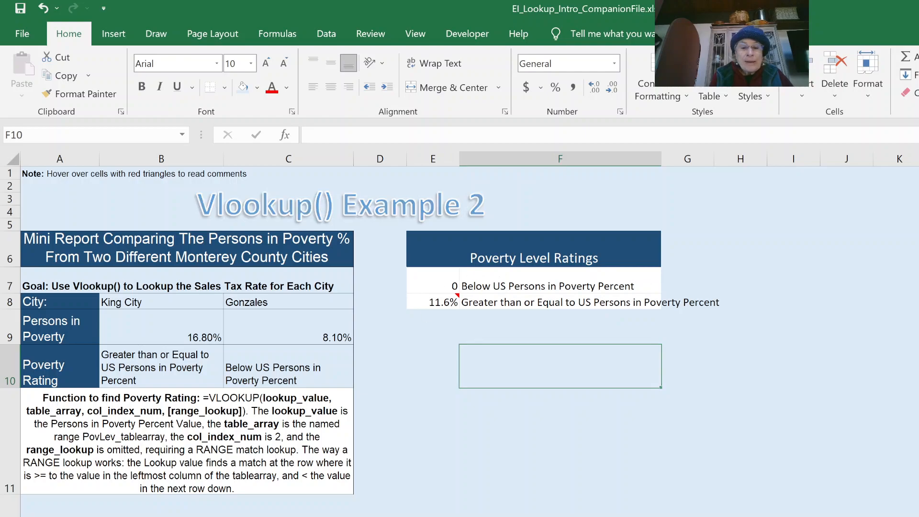
key(ctrl+Page_Down)
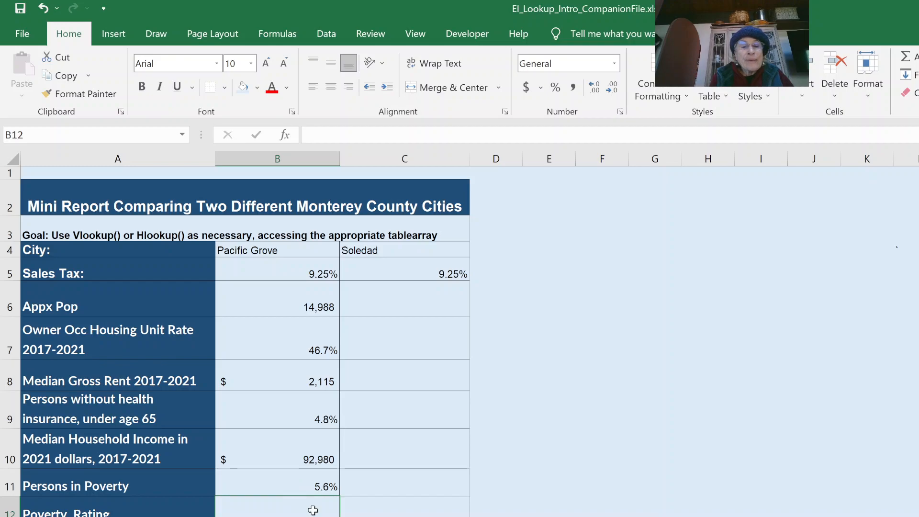
text(=v)
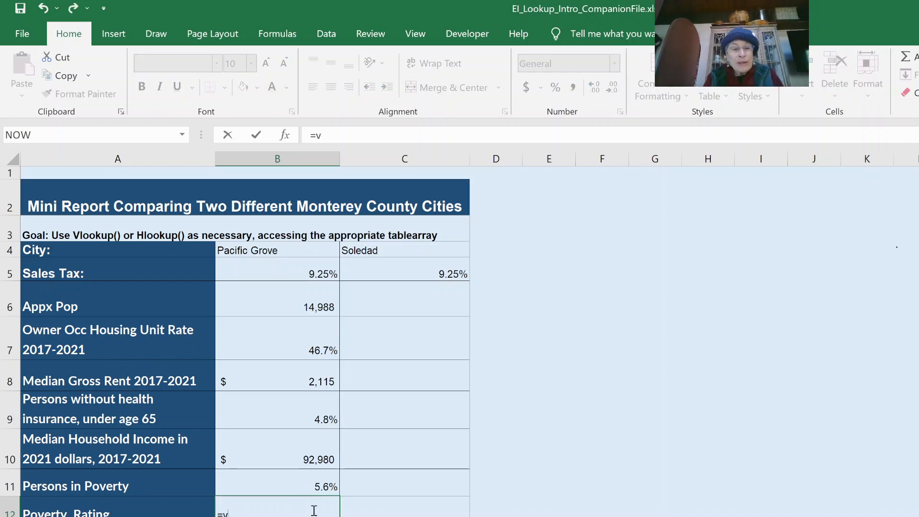
text(lookup()
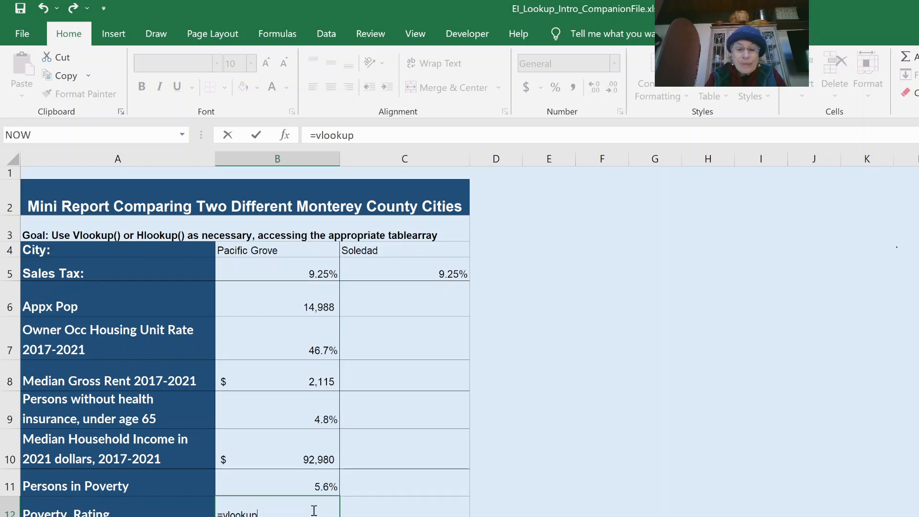
click(289, 476)
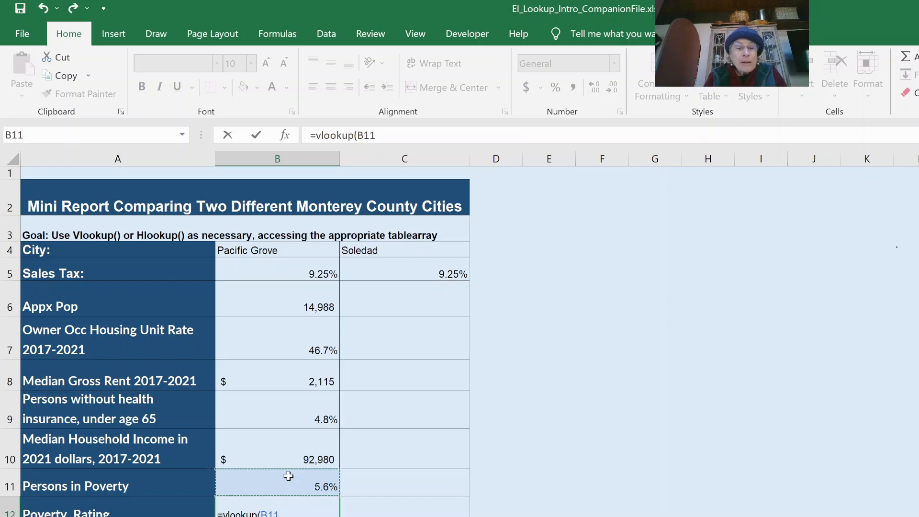
text(,po)
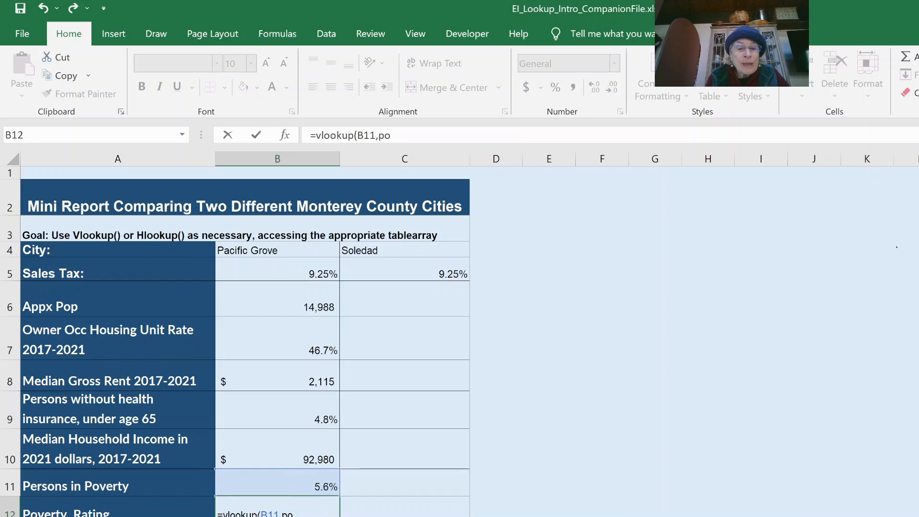
key(Tab)
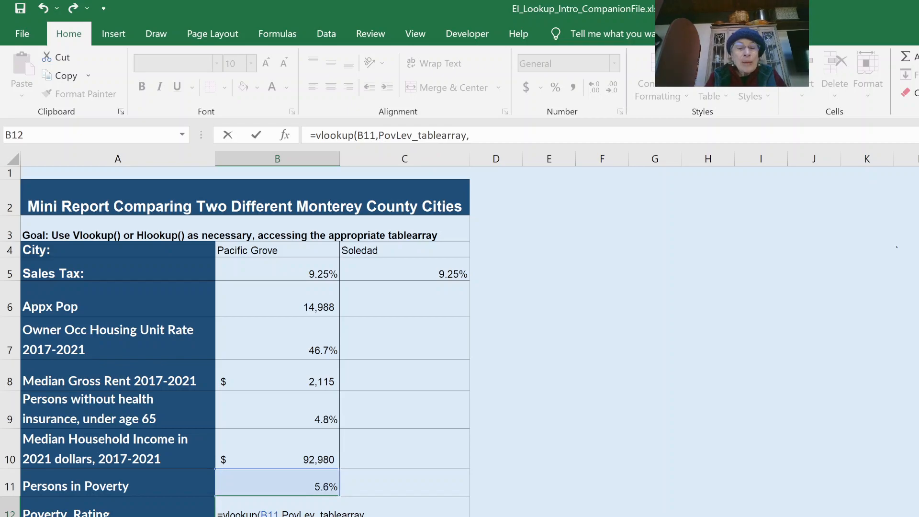
text(,2,)
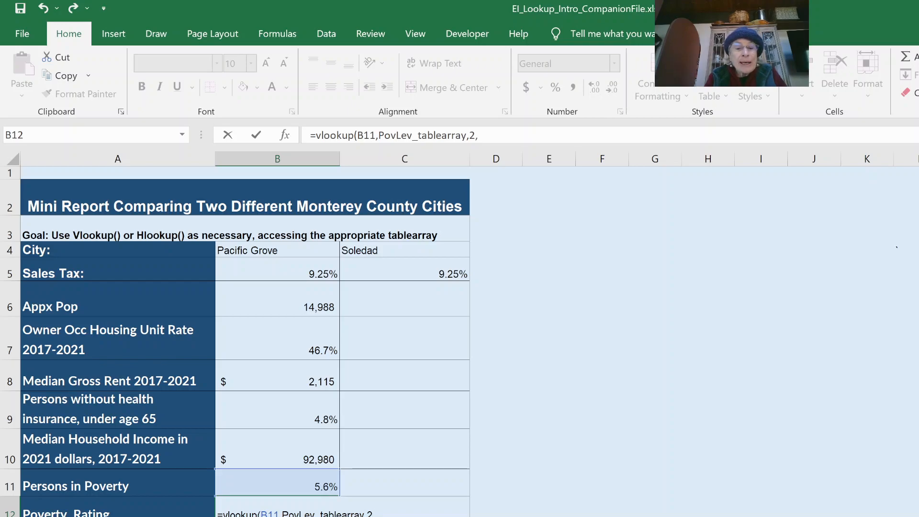
text(true)
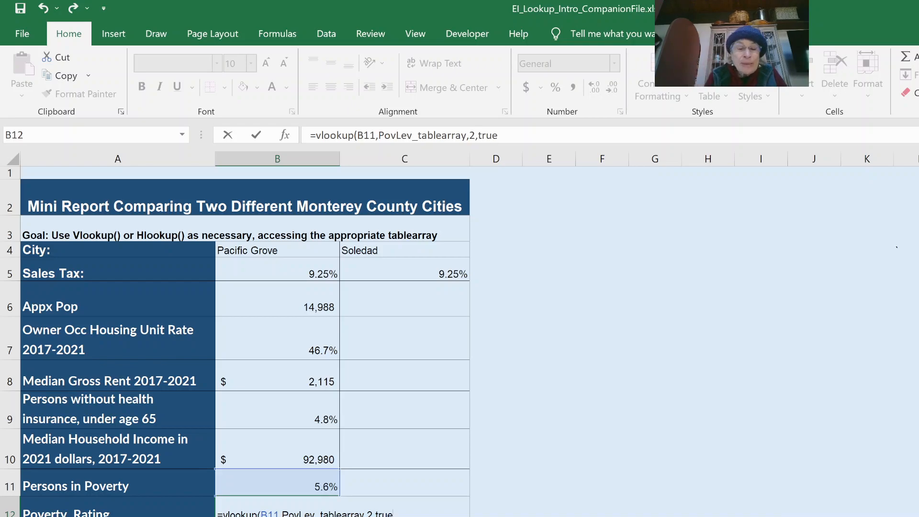
text())
key(Return)
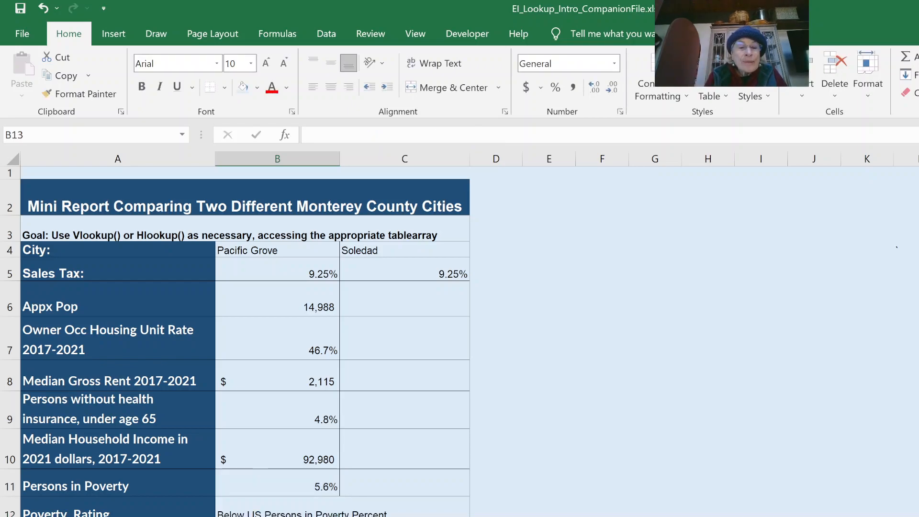
click(267, 511)
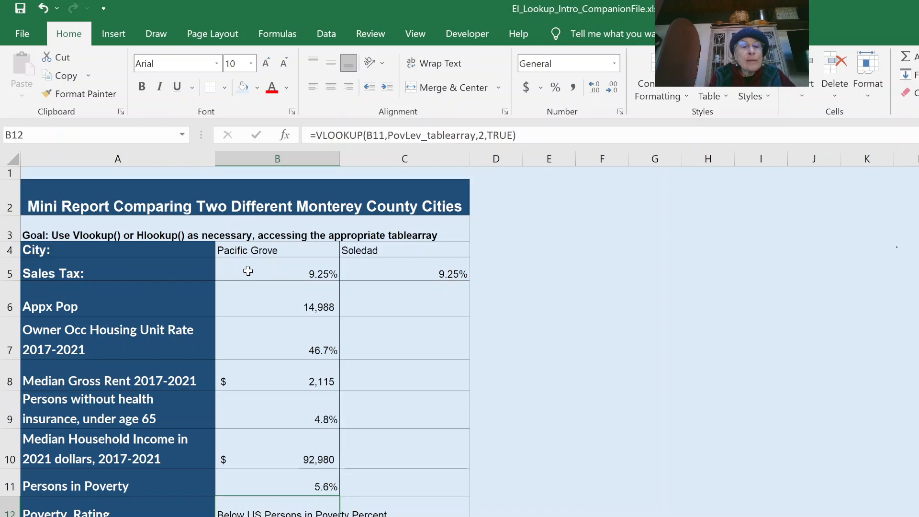
click(270, 479)
click(271, 513)
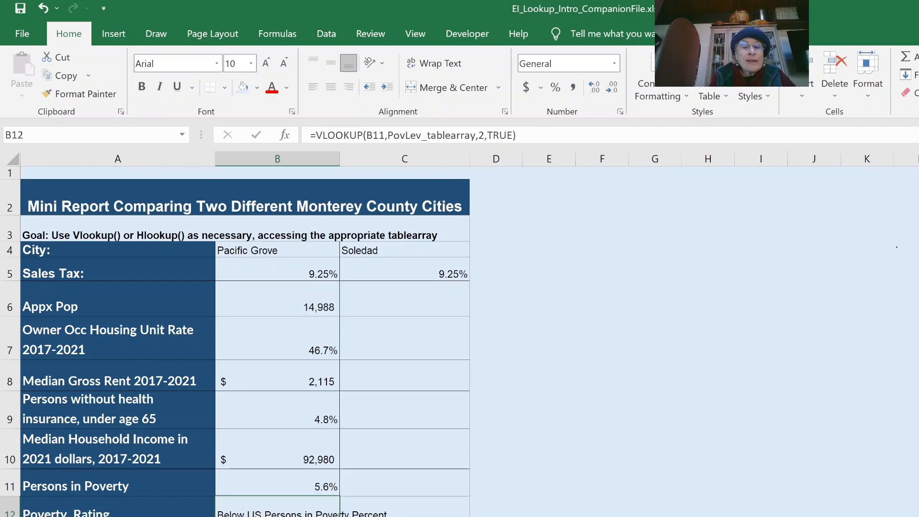
Fill the poverty rating formula from B12 into C12 and wrap the text in both cells.
drag(339, 516, 426, 514)
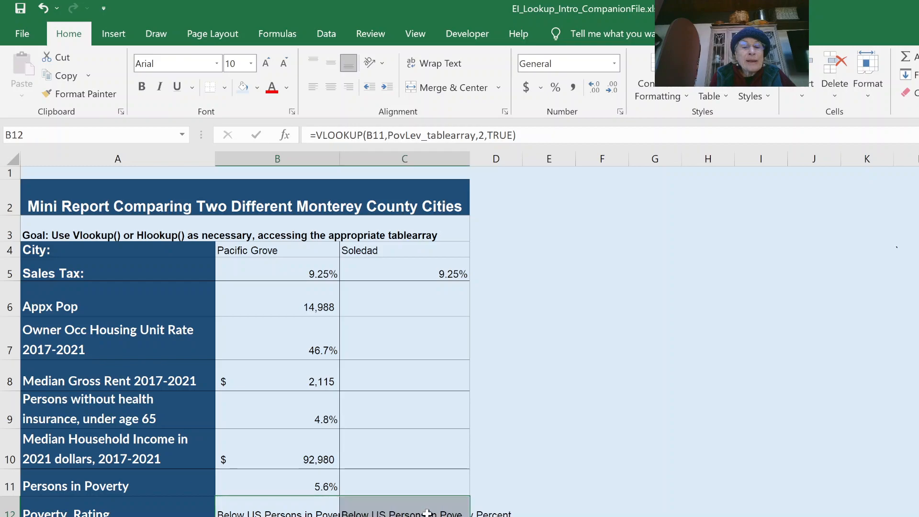
click(367, 513)
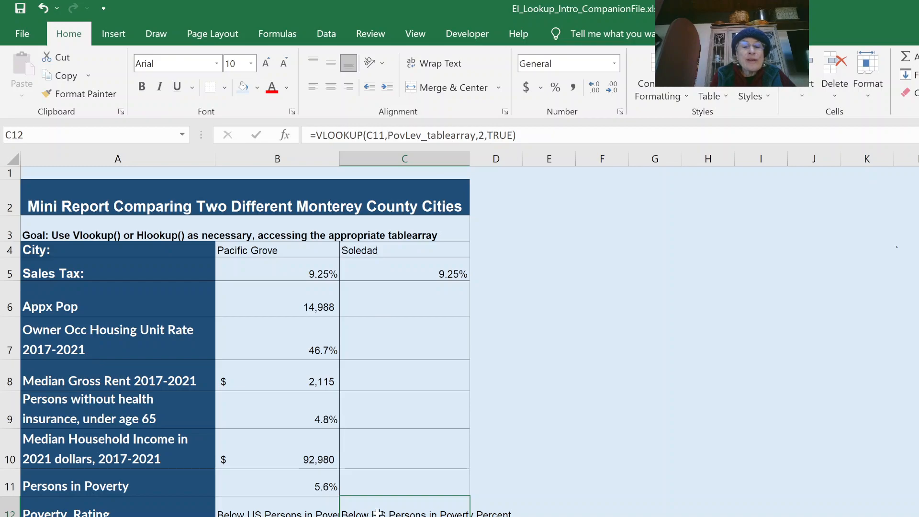
click(255, 513)
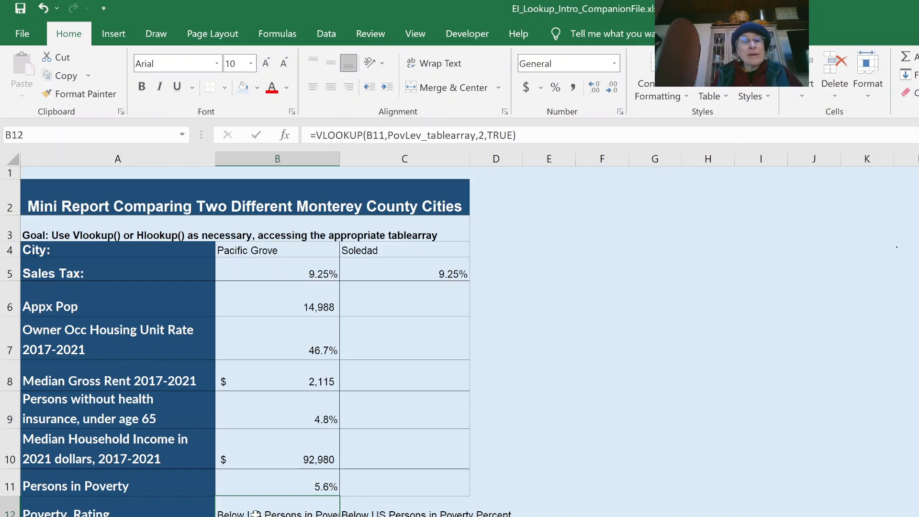
click(446, 65)
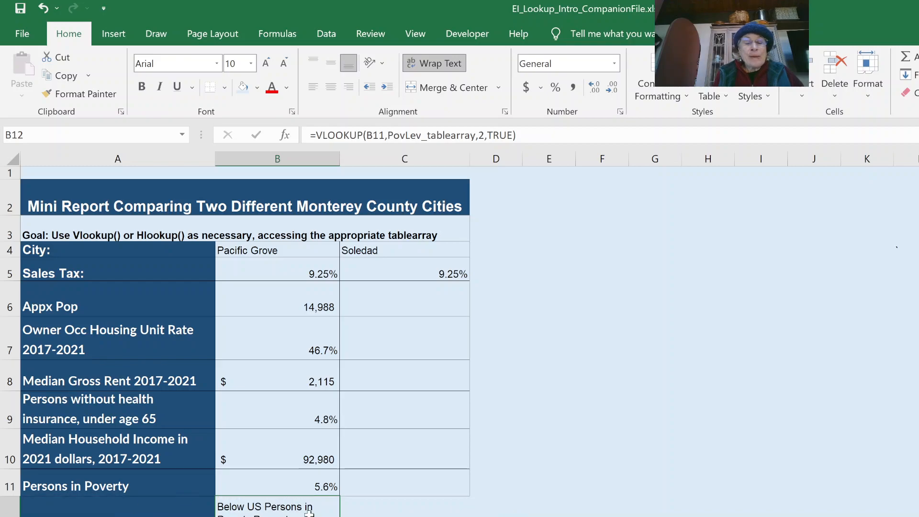
click(371, 514)
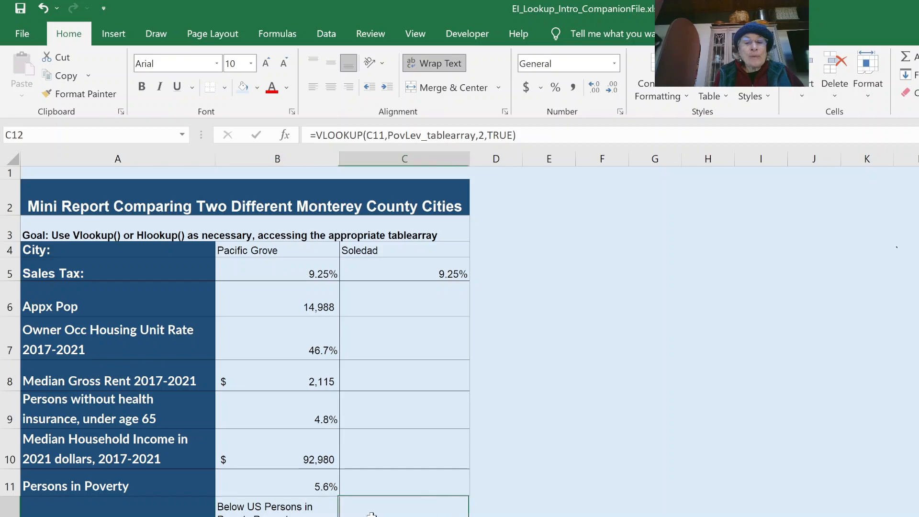
click(453, 65)
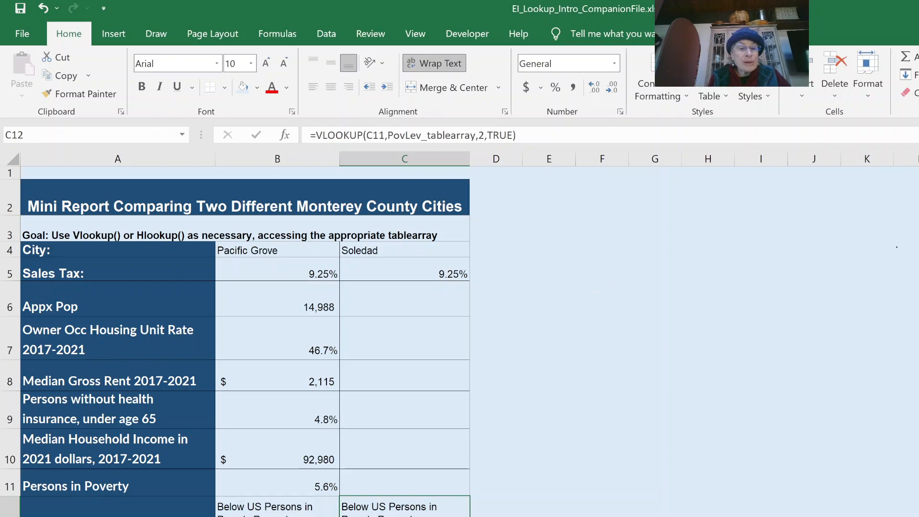
Return to the introductory Excelintuition.com worksheet that lists the module's worksheets.
key(ctrl+Page_Up)
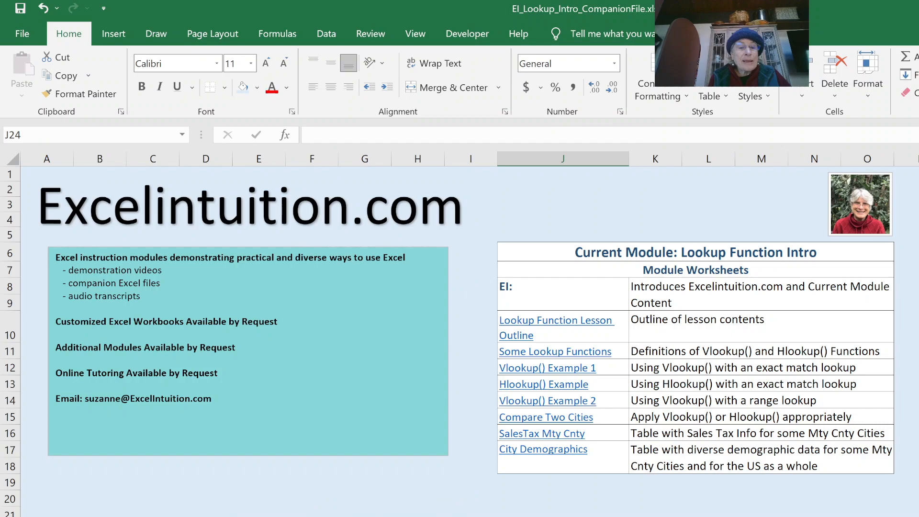